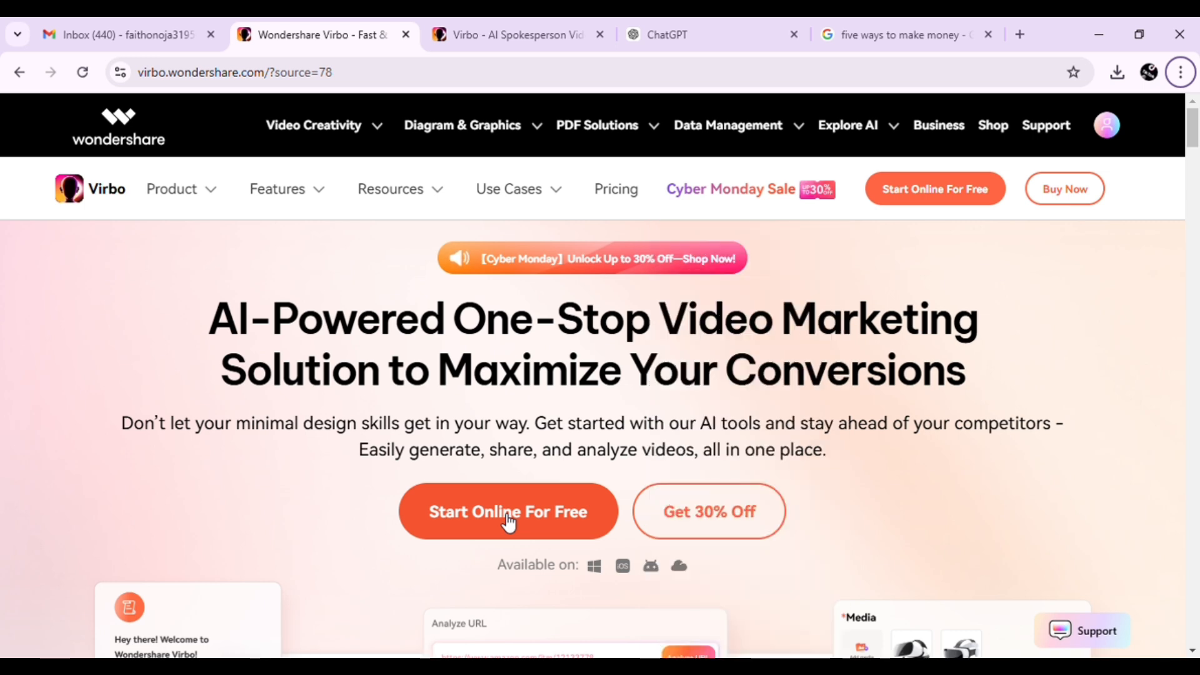
Step: Launch the free online version of Virbo from the Wondershare product page
click(508, 520)
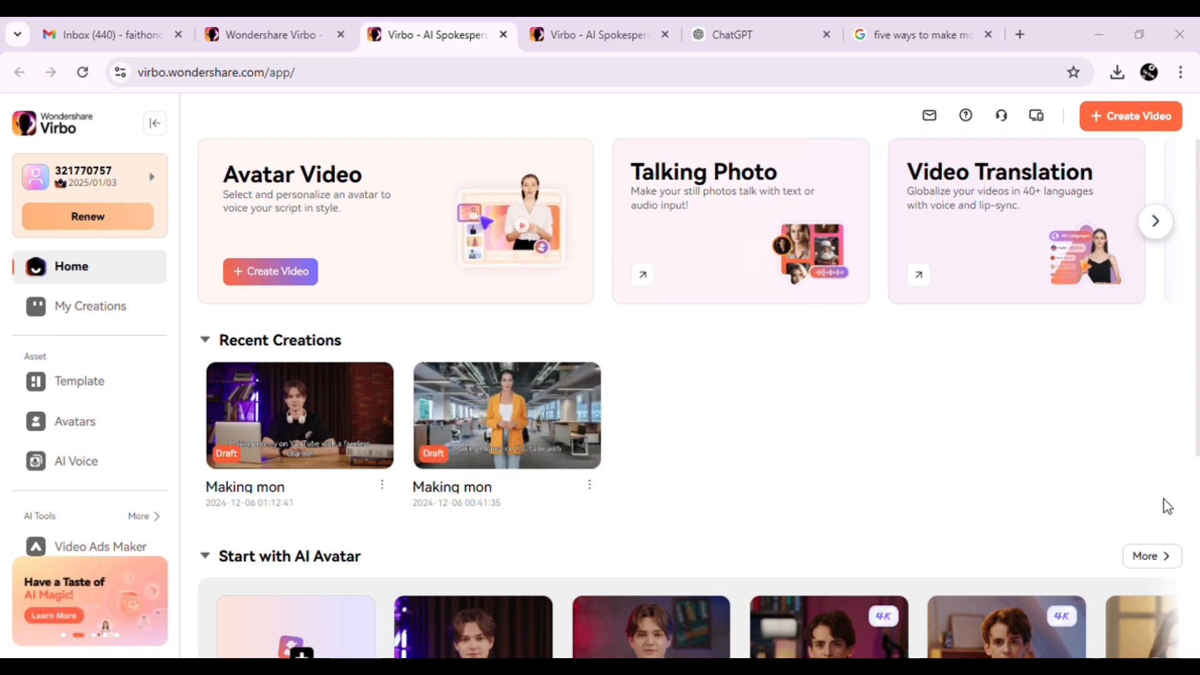
Step: Look over the full list of Virbo's AI tools and return to the home page
click(145, 516)
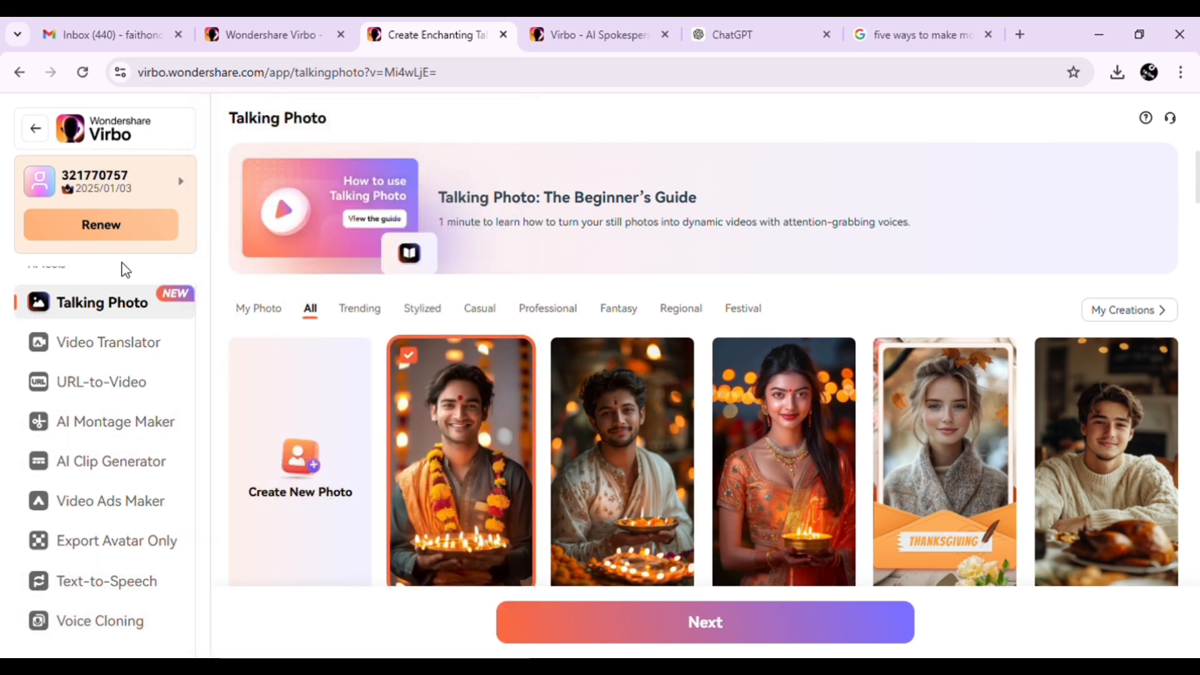
click(39, 132)
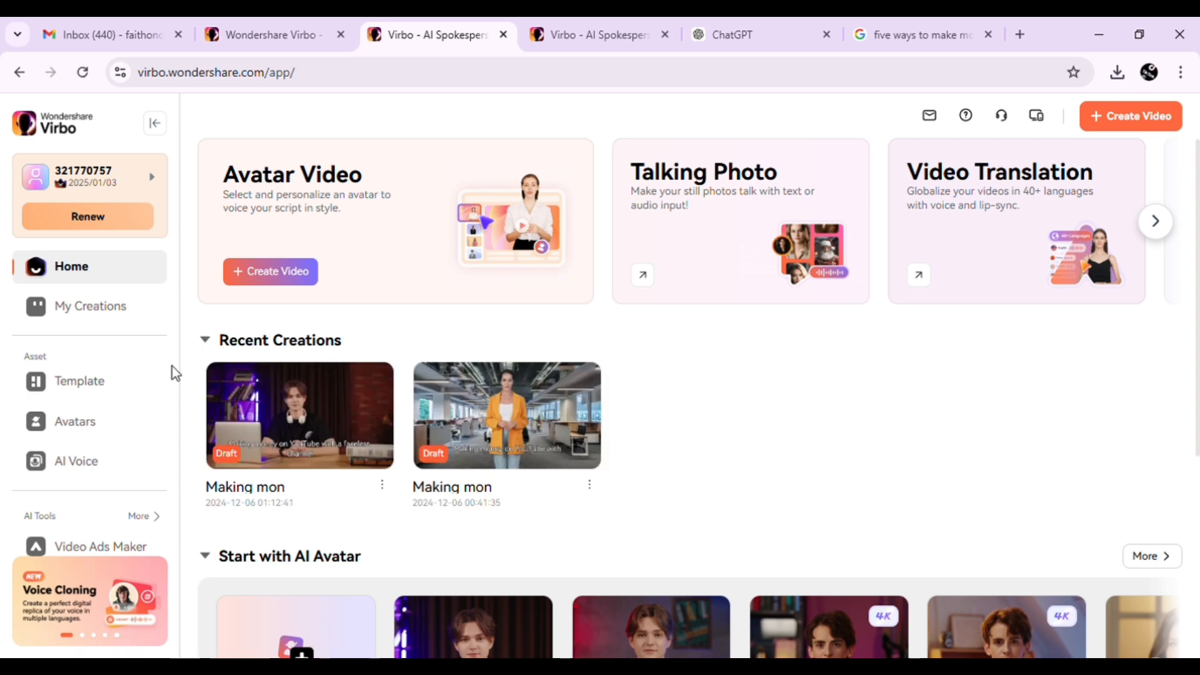
scroll(100, 412, down, 1)
scroll(102, 422, up, 1)
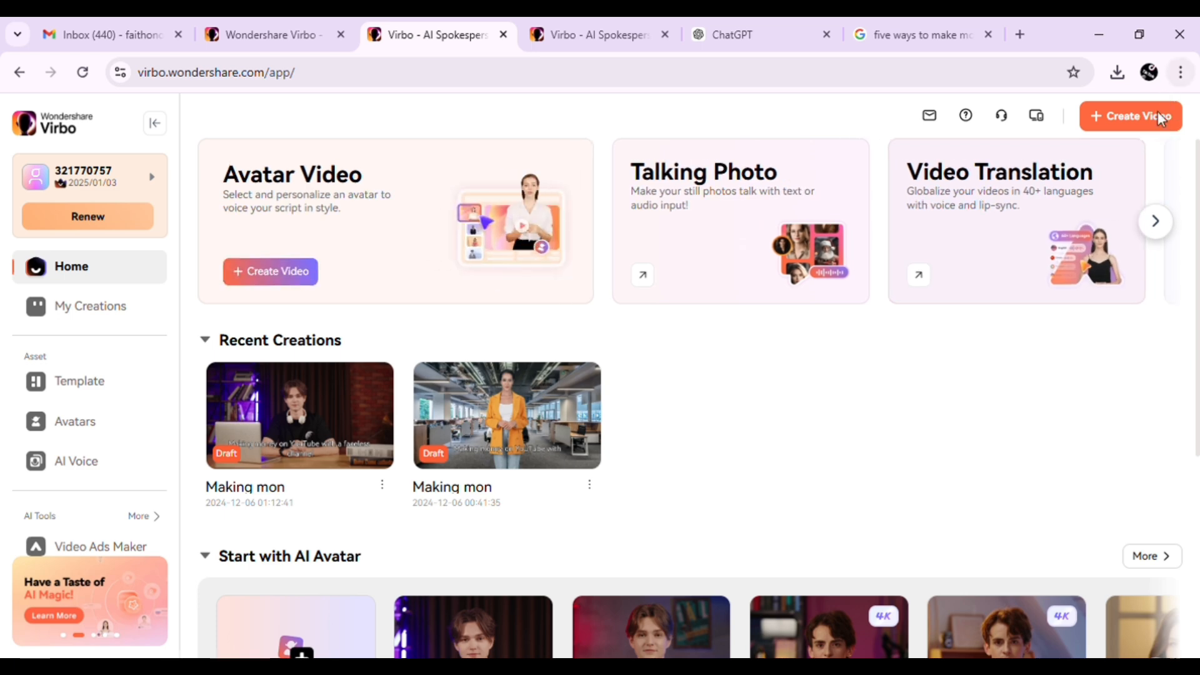
Step: Create a new 16:9 video and delete the default avatar from its scene
mouse_move(1179, 133)
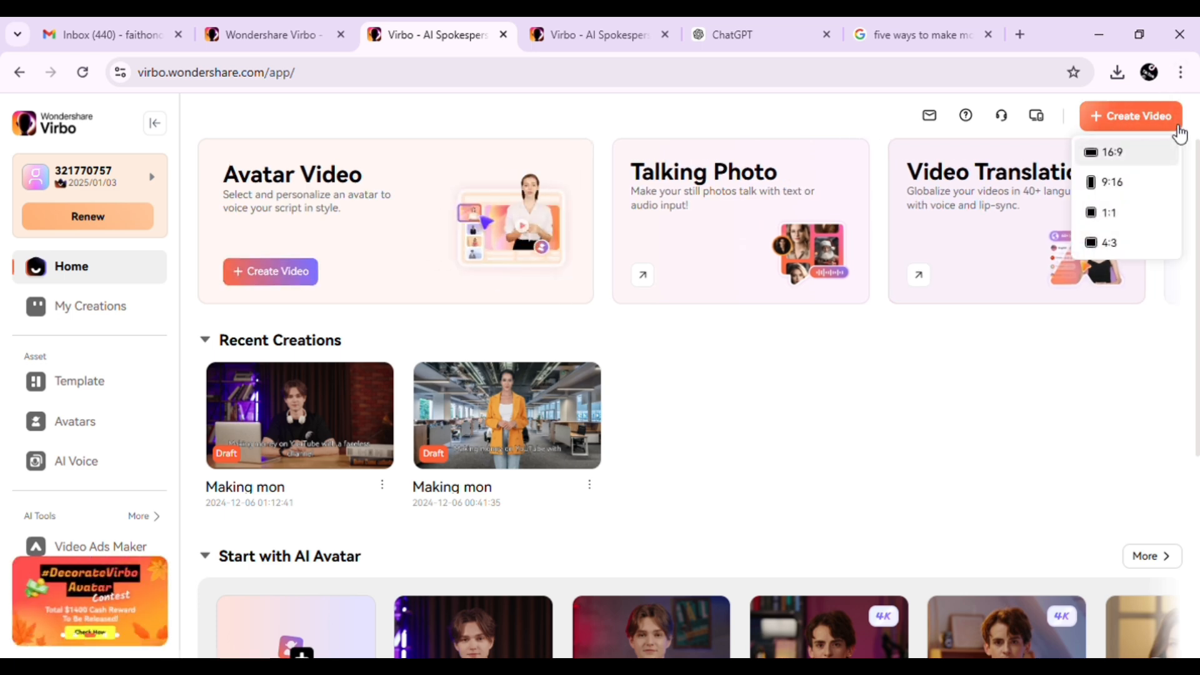
click(1120, 156)
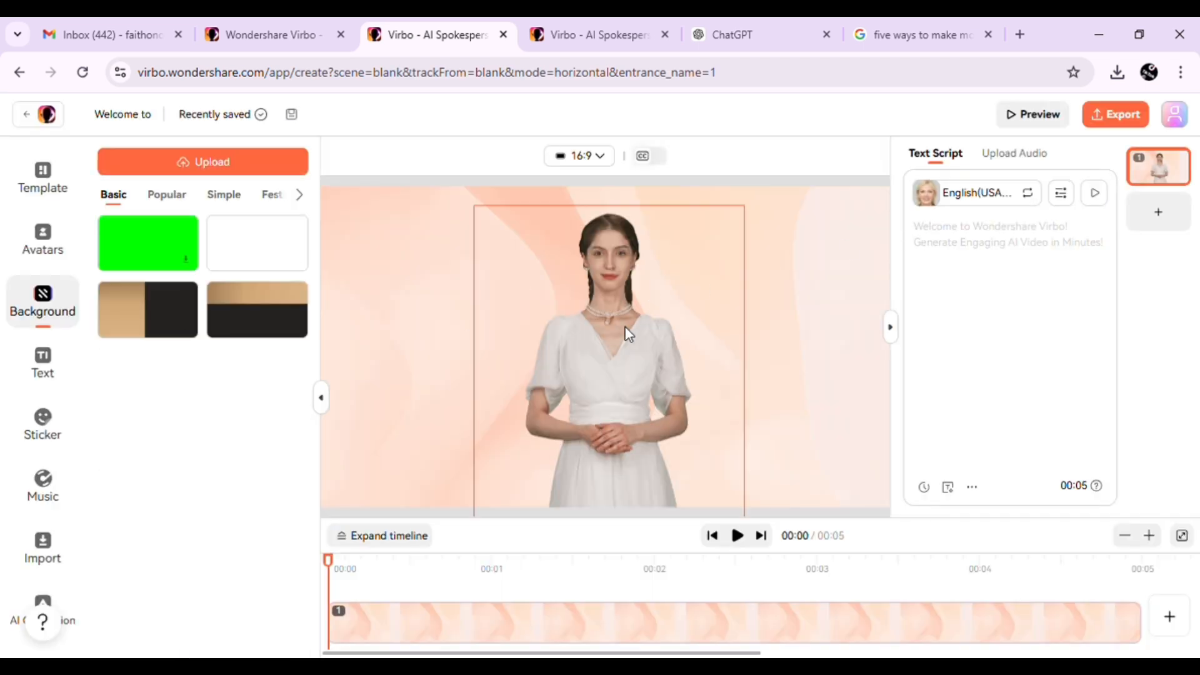
click(608, 356)
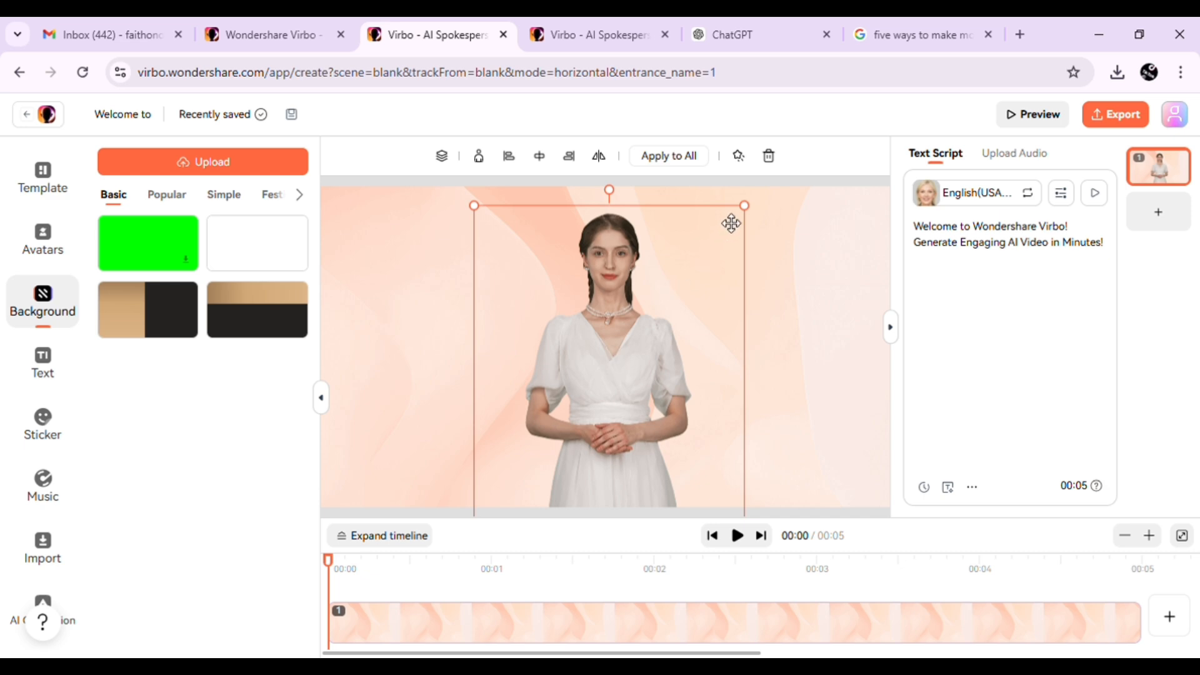
click(770, 161)
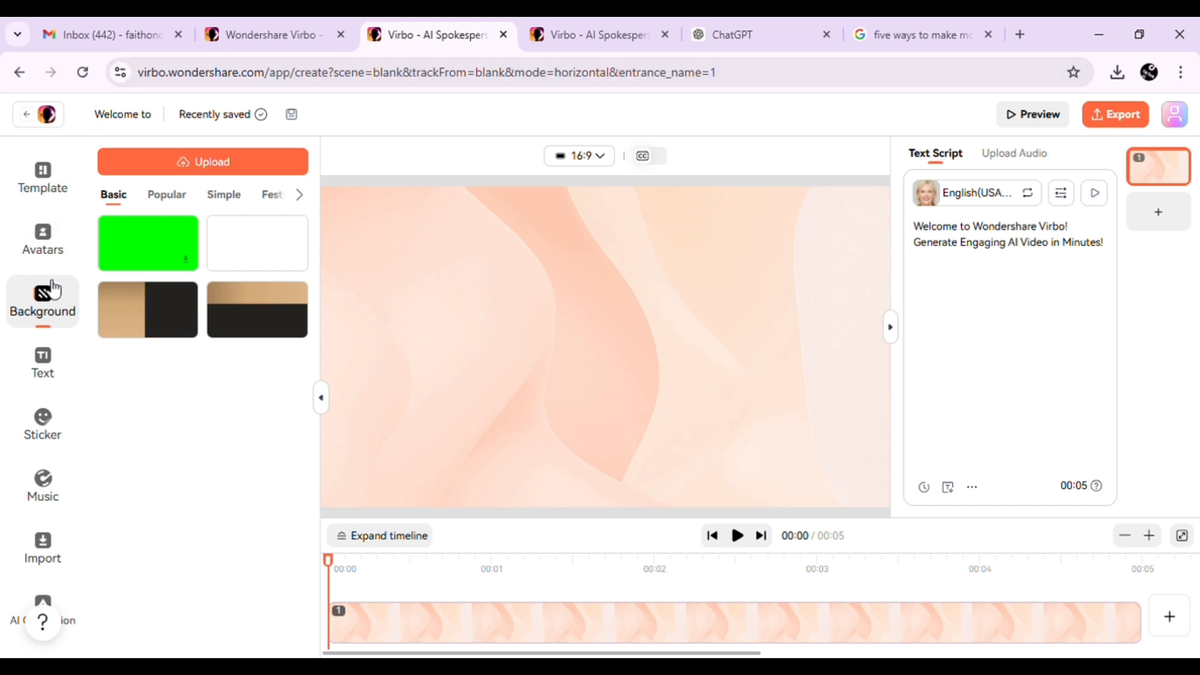
Step: Browse the recommended video avatars and add Audrey - Casual to the scene
click(50, 250)
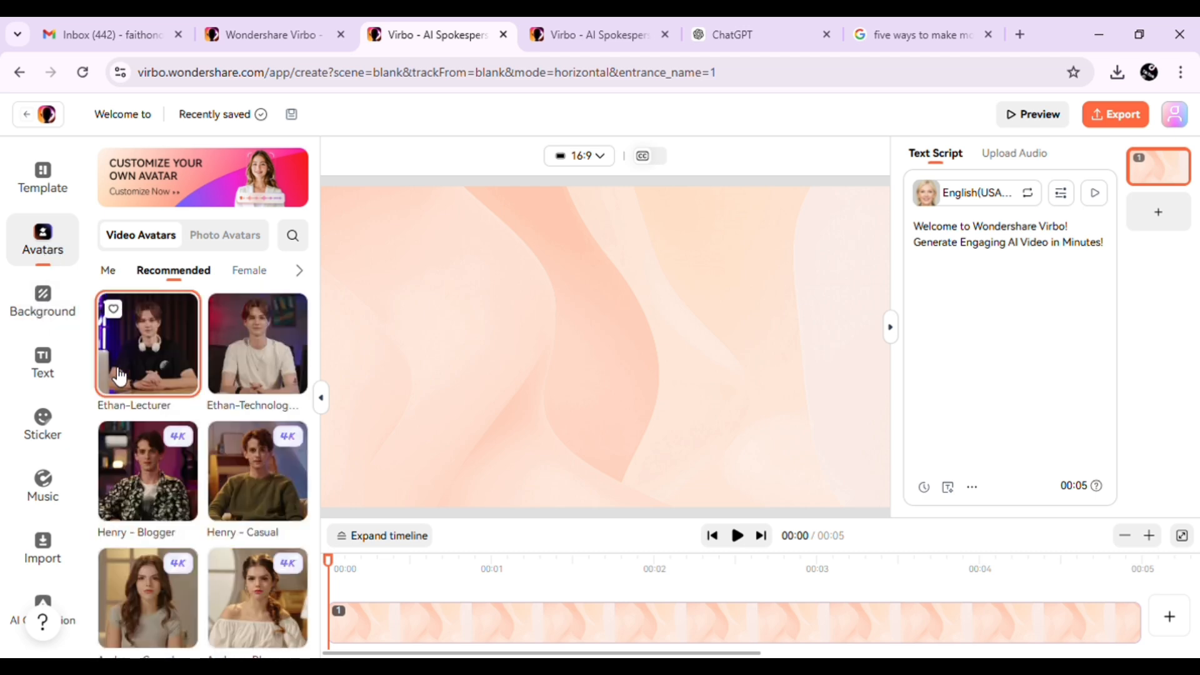
scroll(216, 418, down, 3)
scroll(219, 431, down, 10)
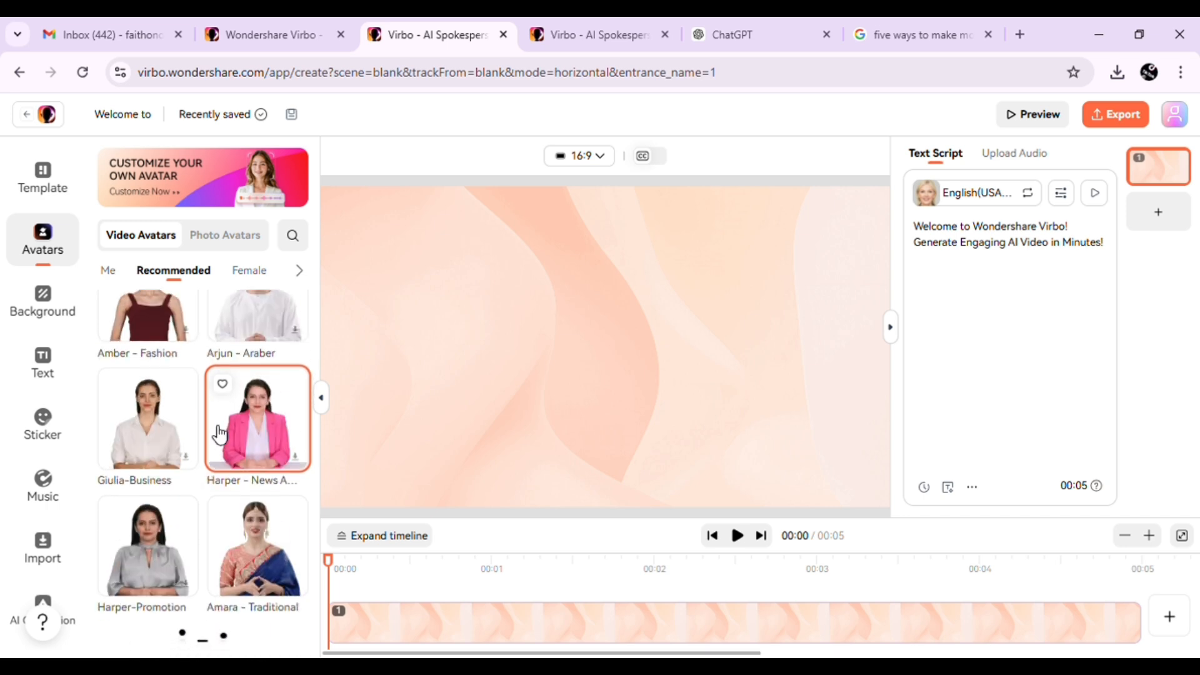
scroll(219, 435, up, 13)
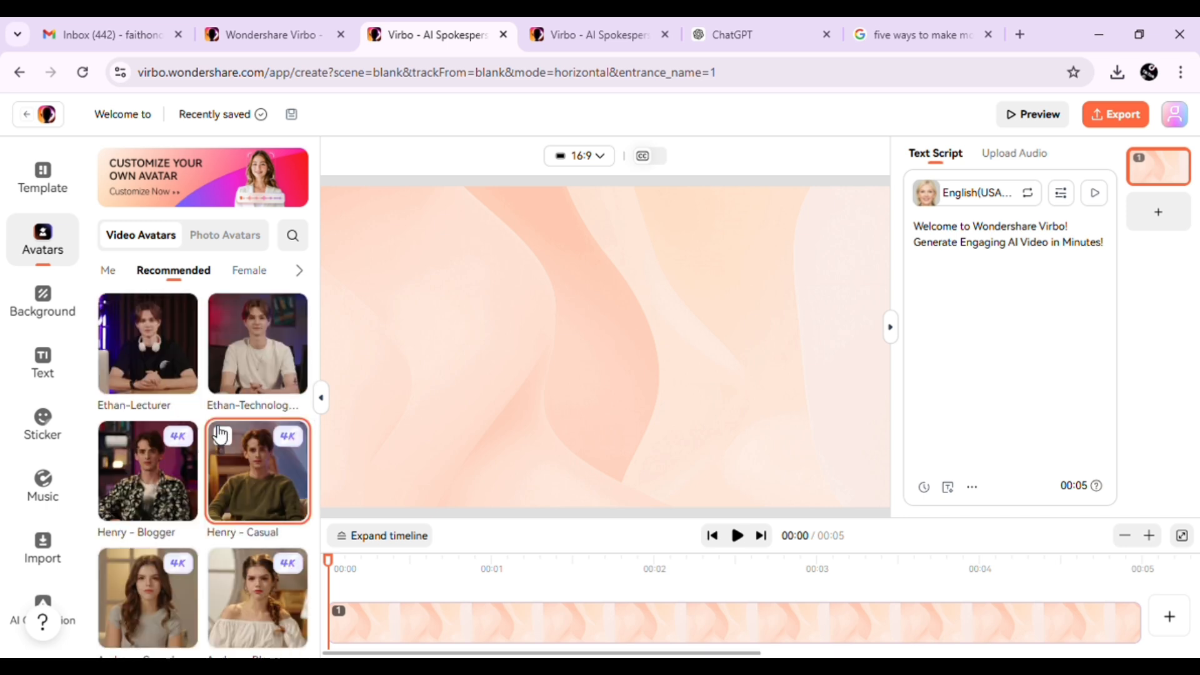
scroll(133, 411, down, 1)
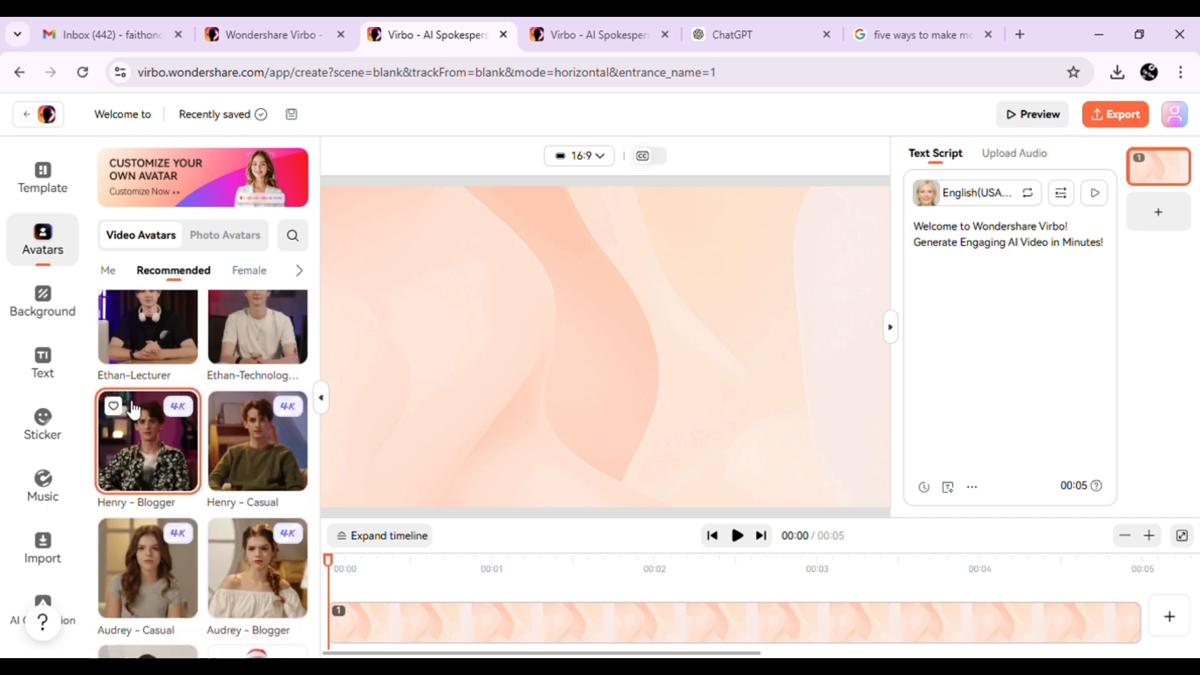
scroll(133, 410, down, 15)
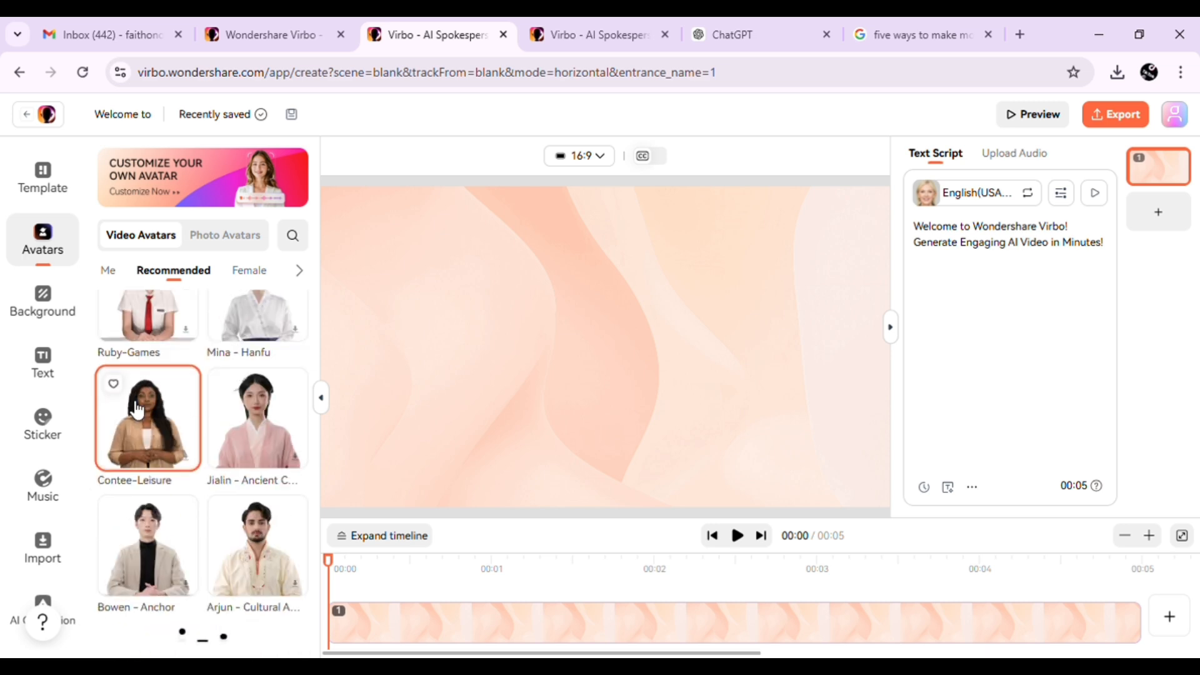
scroll(138, 411, down, 5)
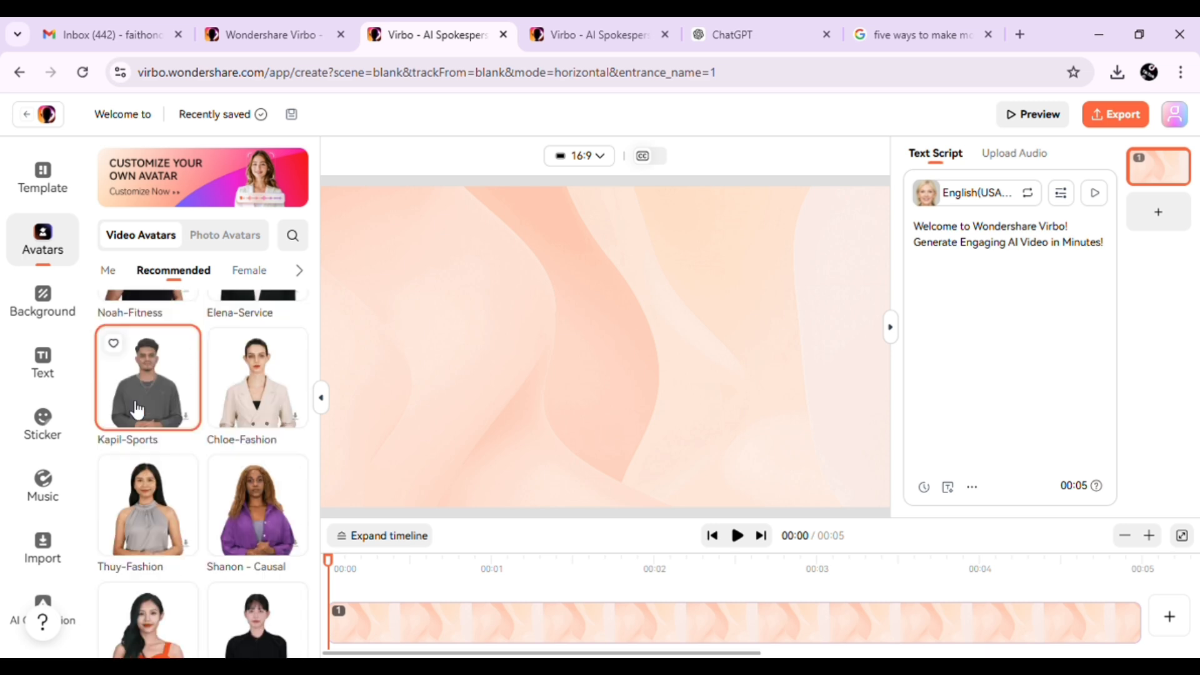
scroll(137, 410, down, 6)
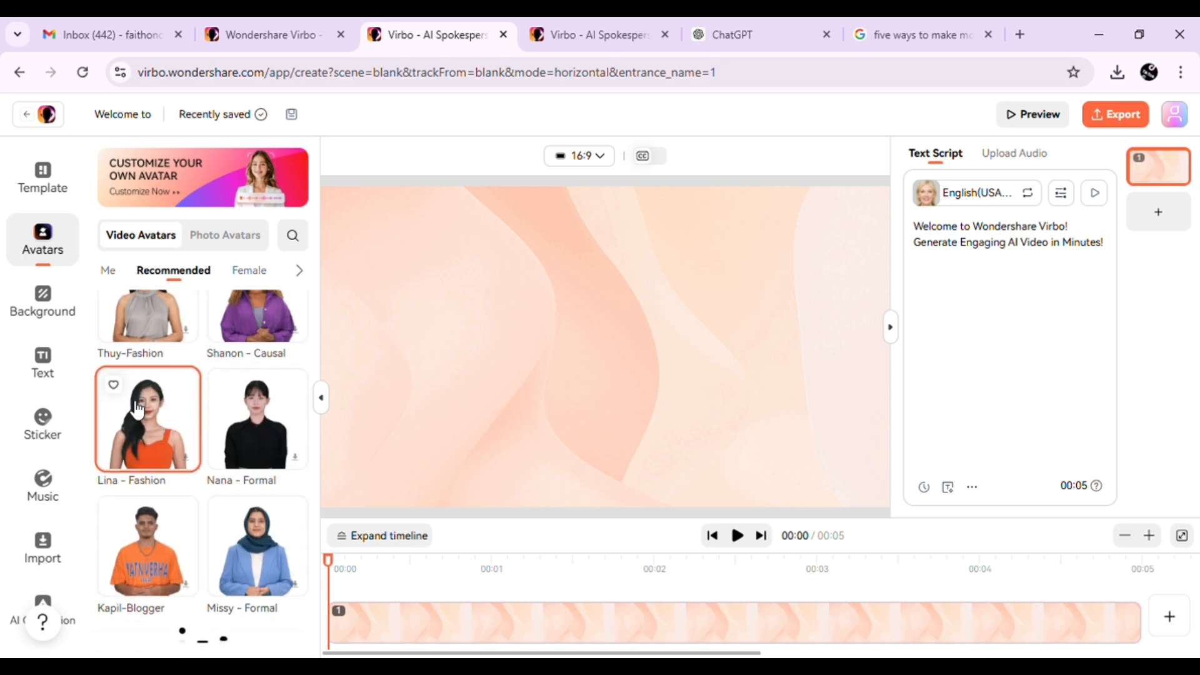
scroll(137, 411, up, 7)
scroll(137, 411, down, 8)
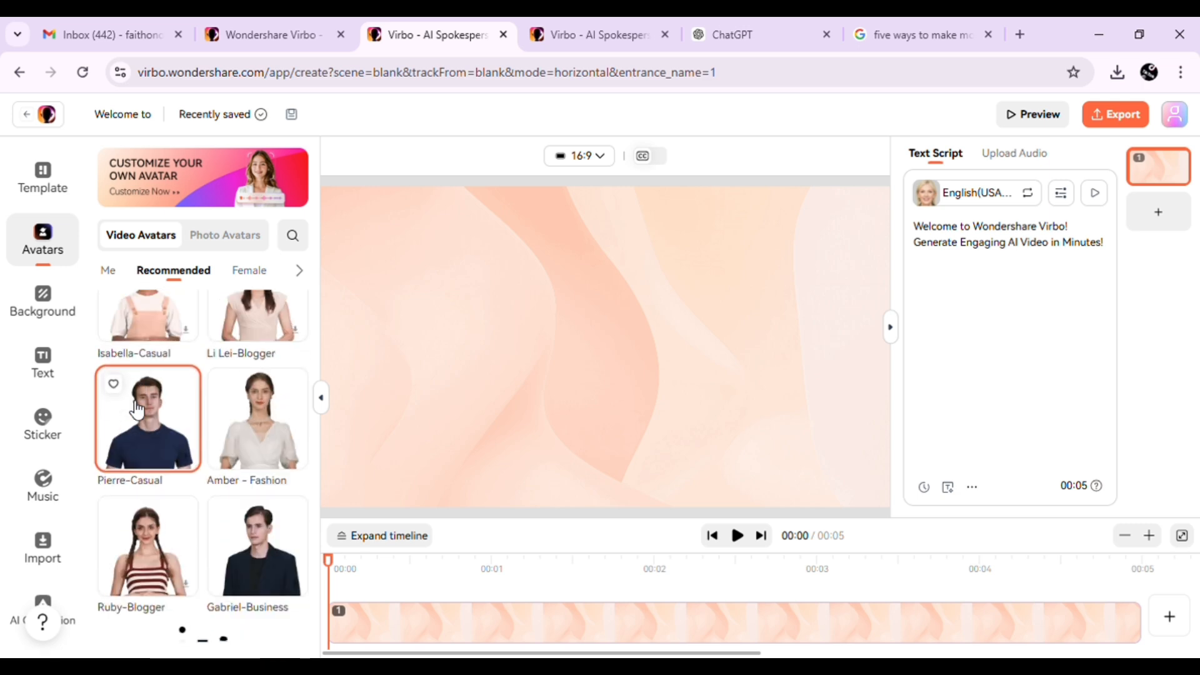
scroll(138, 410, down, 10)
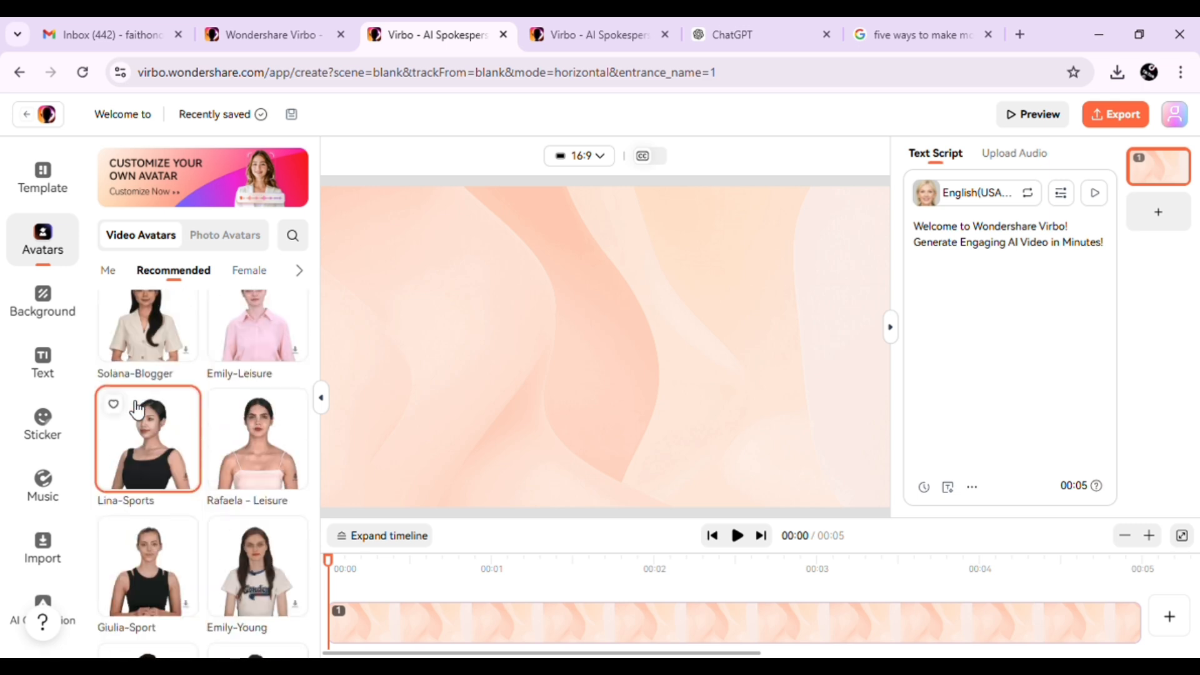
scroll(138, 411, down, 10)
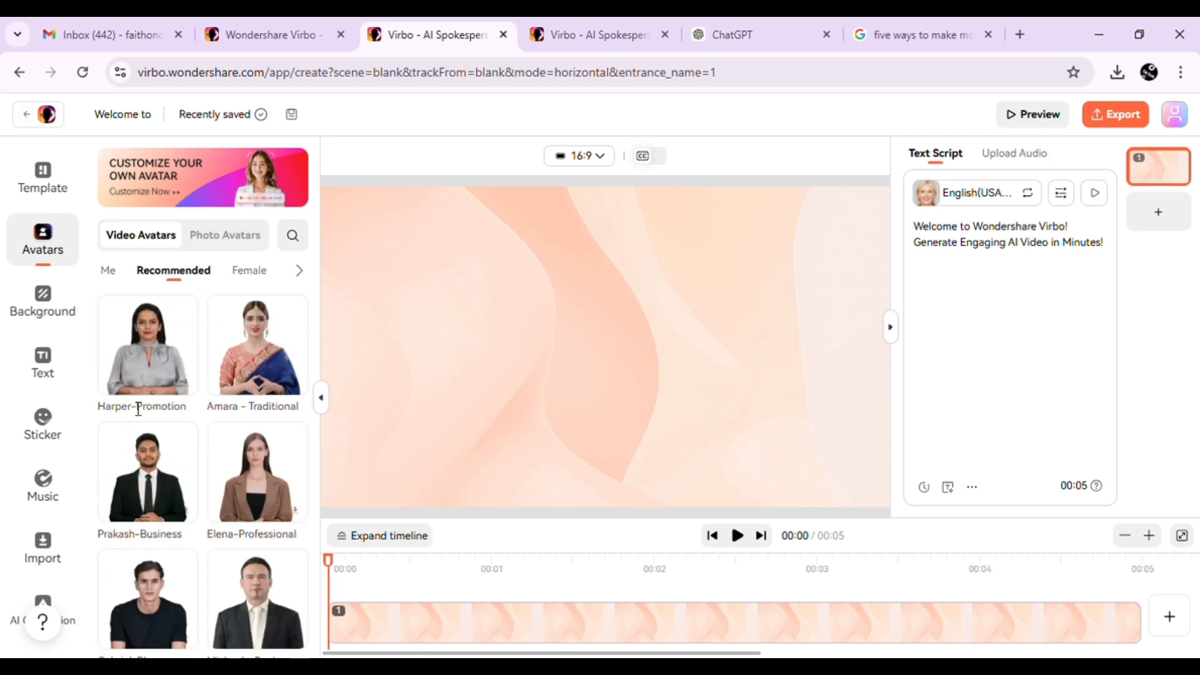
scroll(133, 407, down, 5)
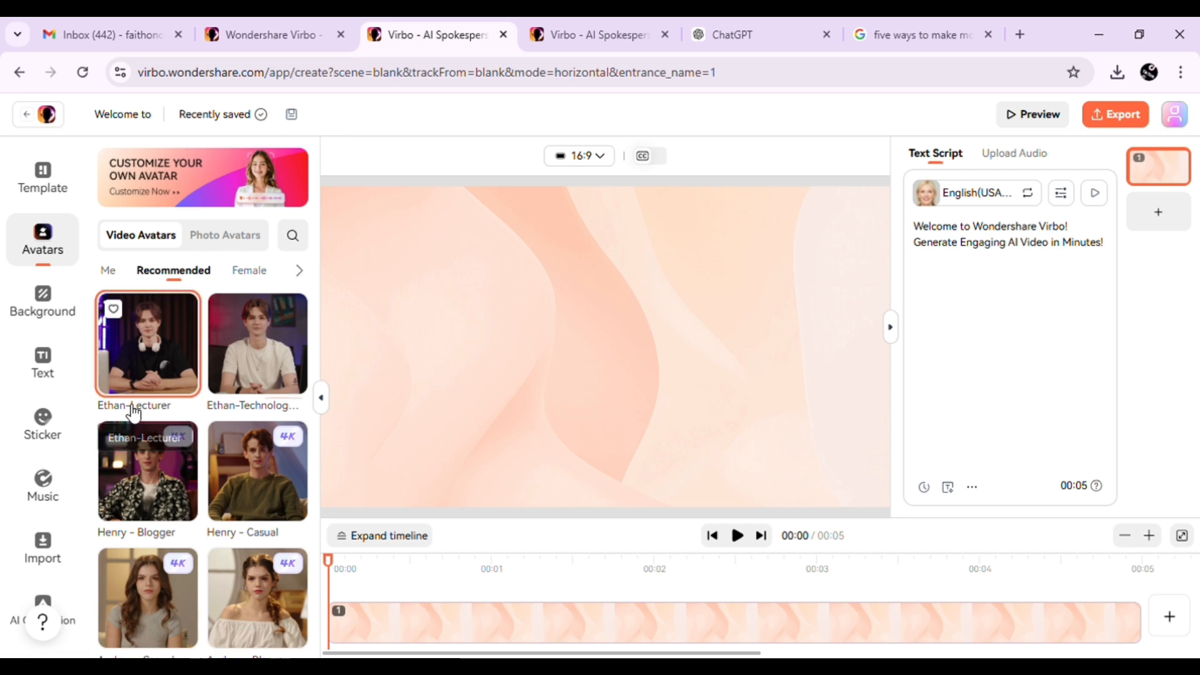
click(144, 609)
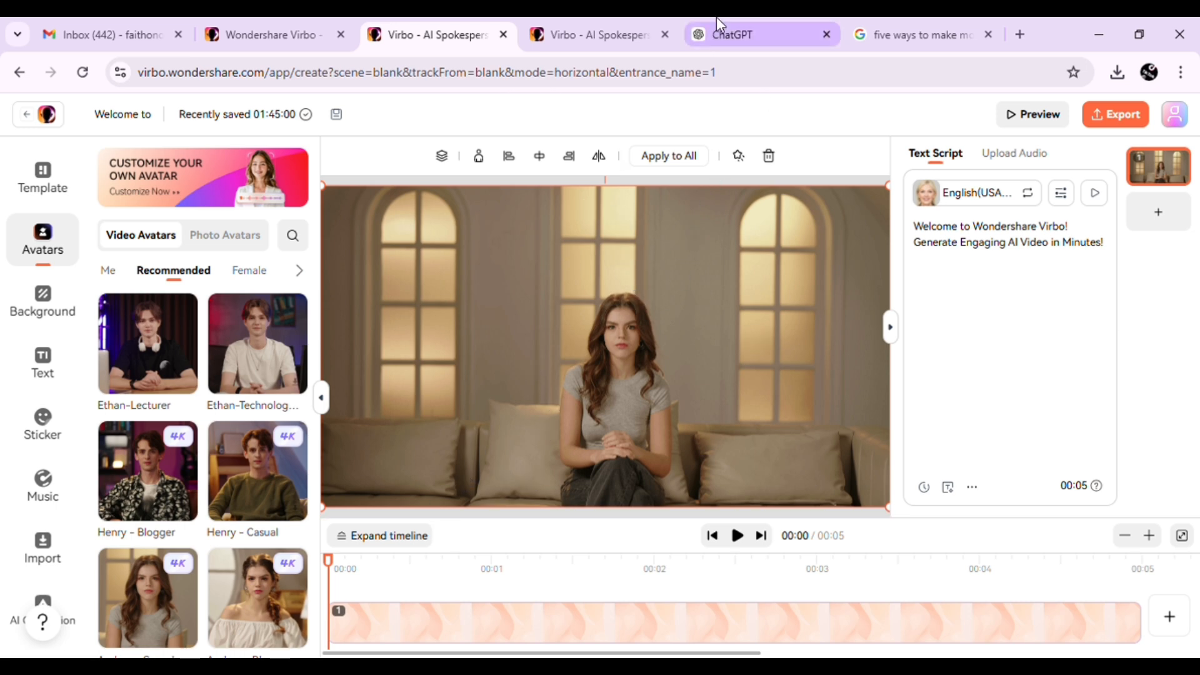
Step: Switch to ChatGPT, ask "how to make money on youtube as a faceless channel" and go through the reply to its end
click(723, 33)
text(how to make )
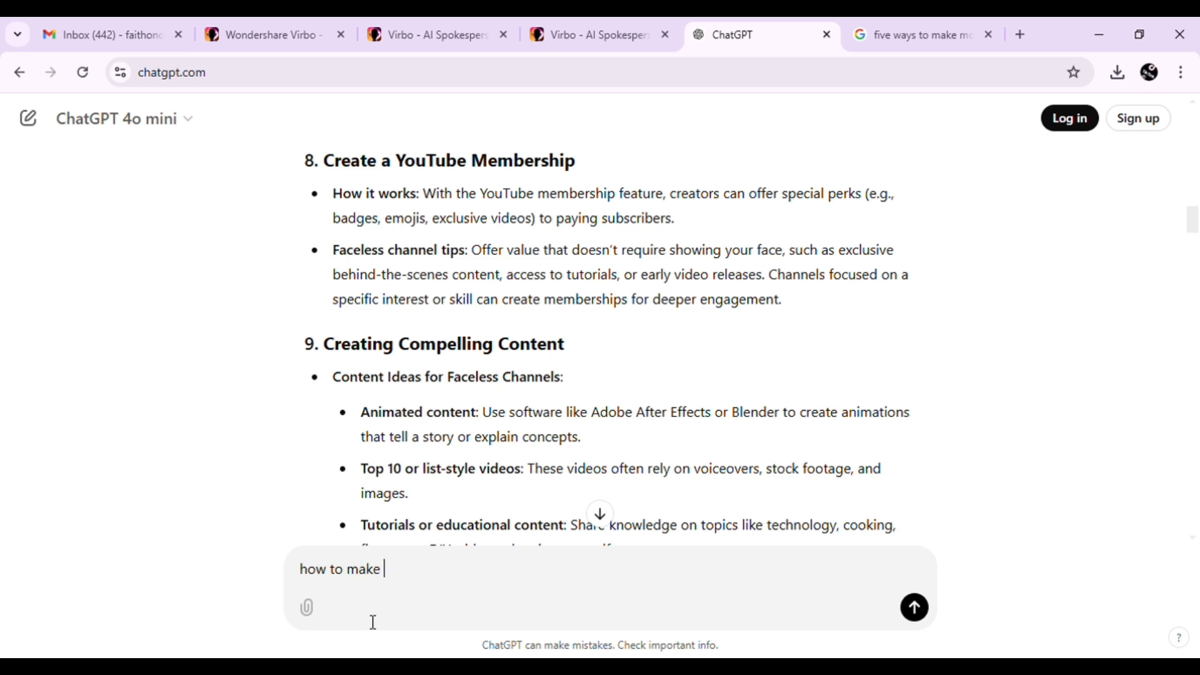
text(money on youtu)
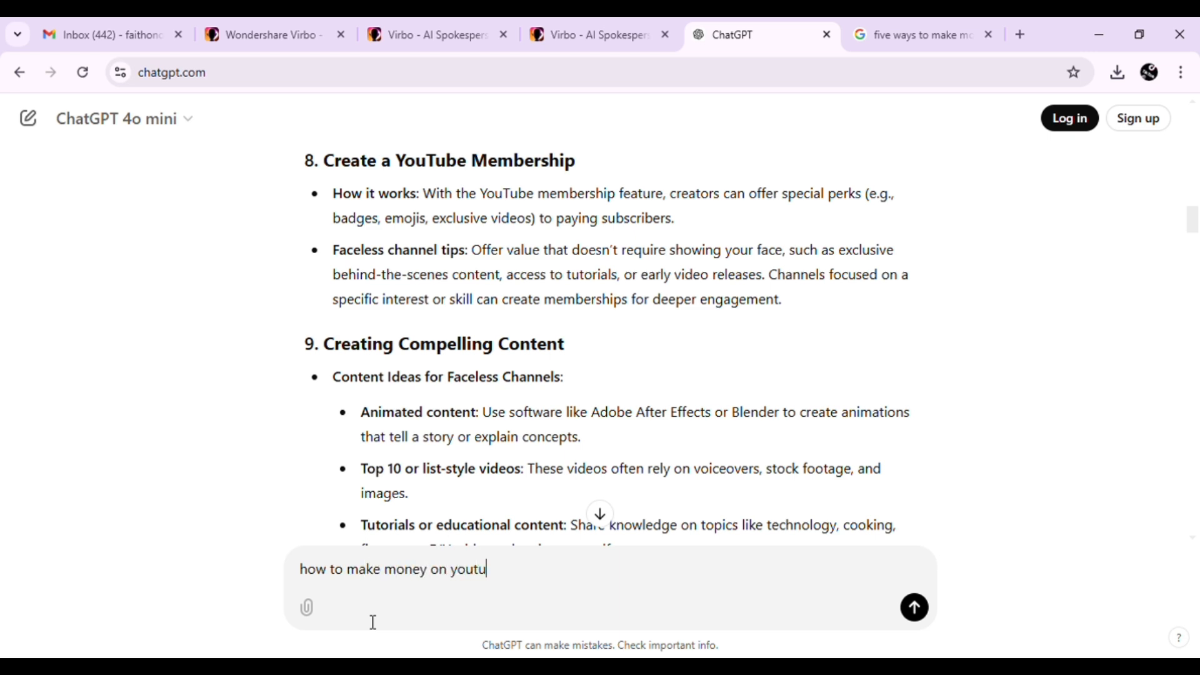
text(be as a faceless channel)
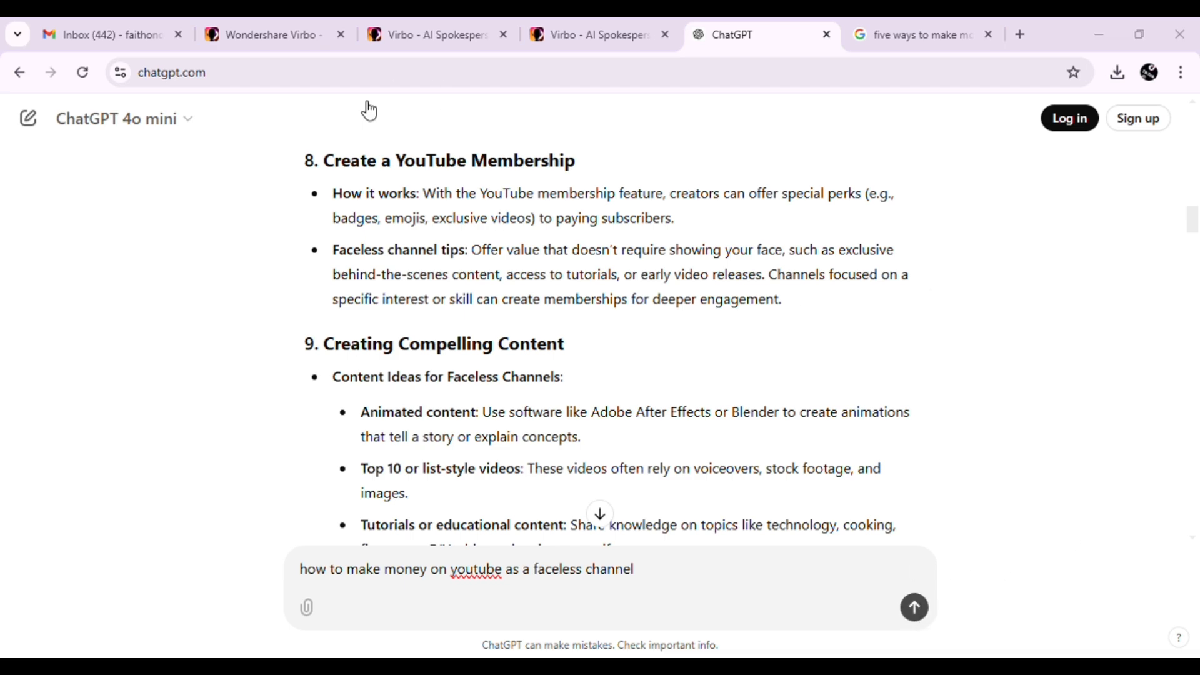
click(914, 607)
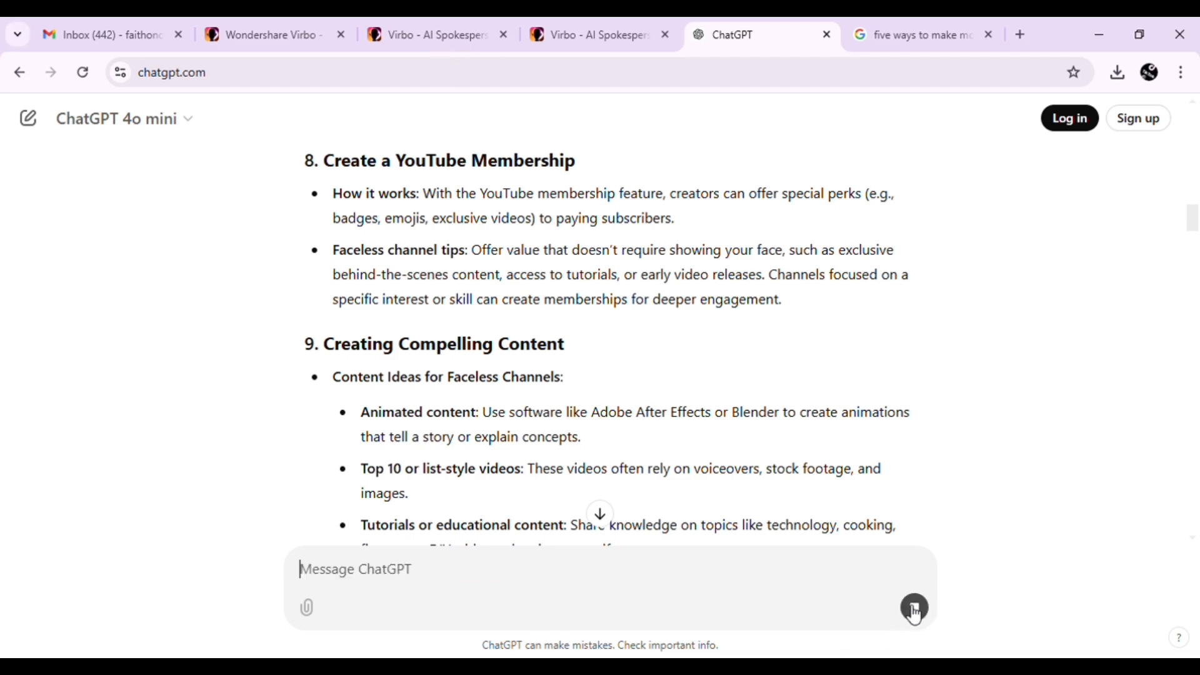
scroll(514, 448, down, 20)
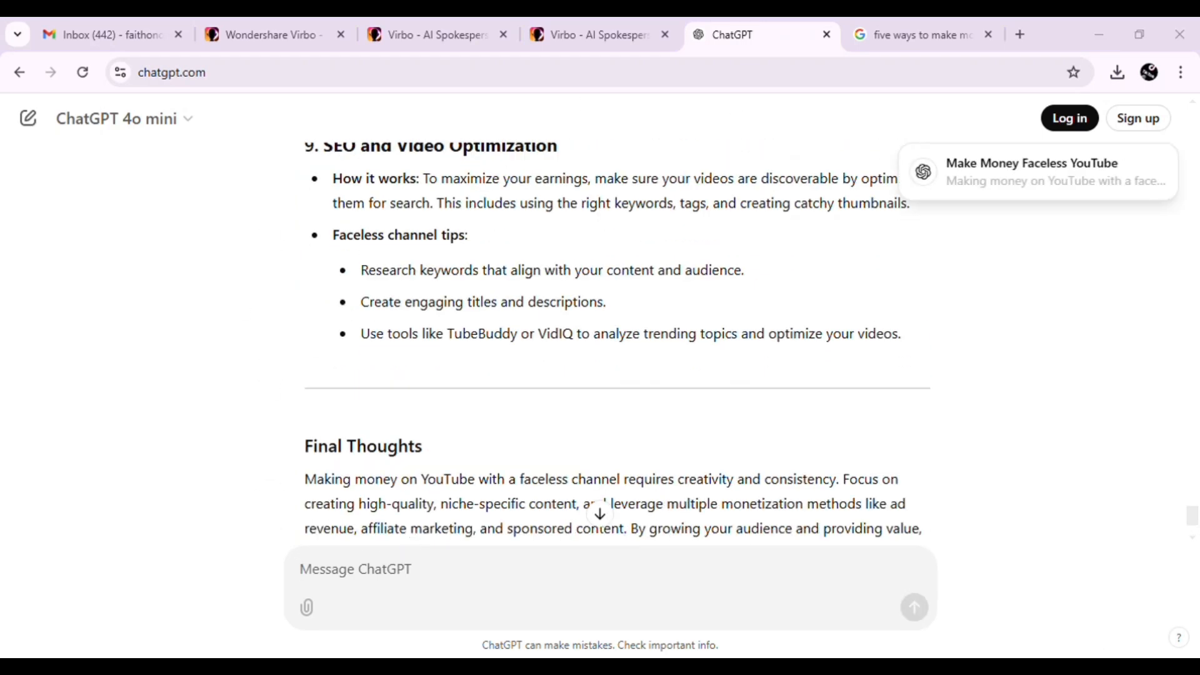
scroll(431, 372, down, 2)
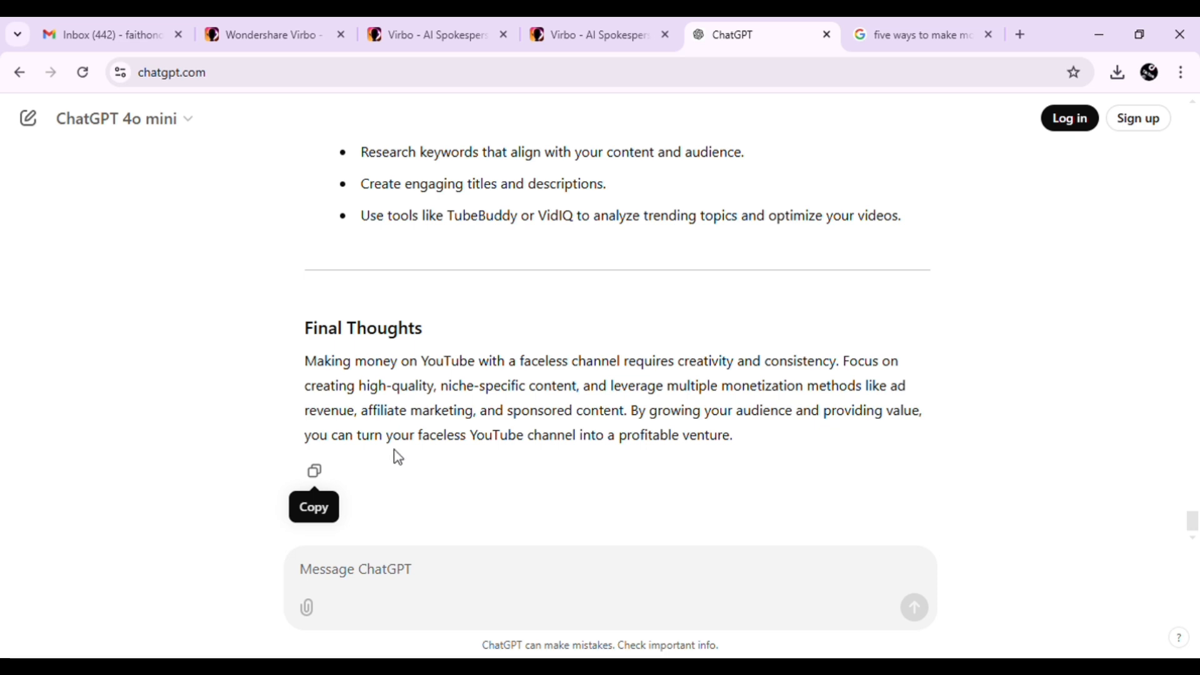
Step: Switch back to Virbo and replace the sample text script with the copied text about making money with a faceless YouTube channel
click(428, 28)
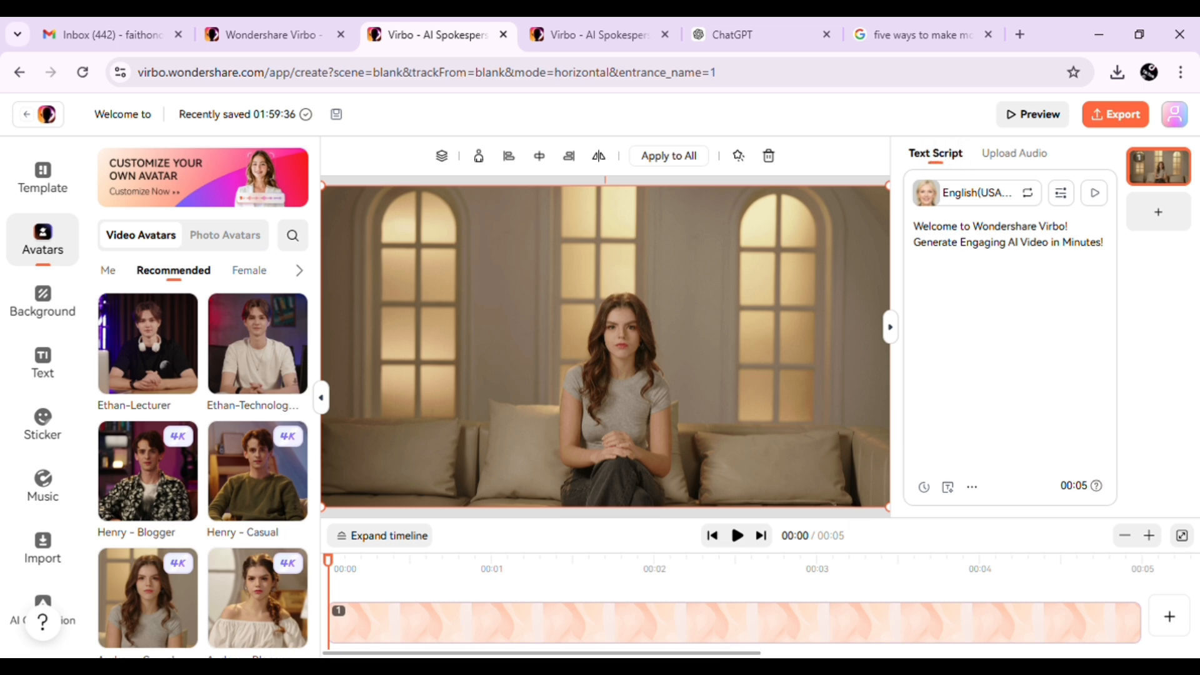
click(924, 236)
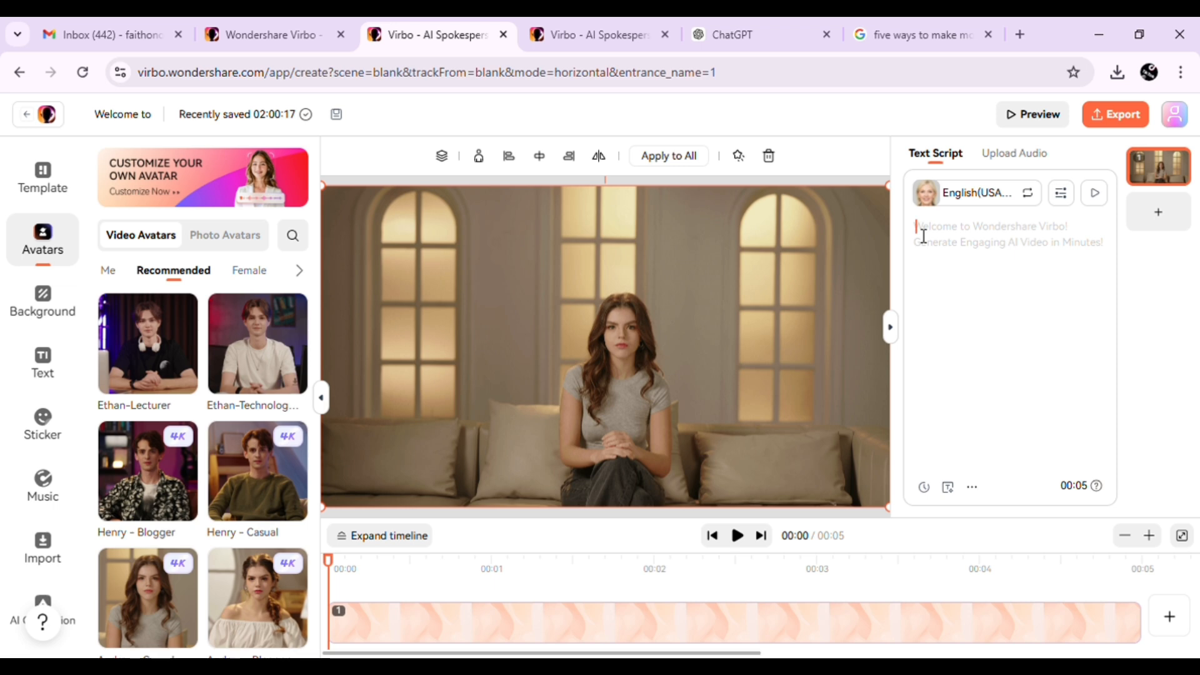
key(ctrl+v)
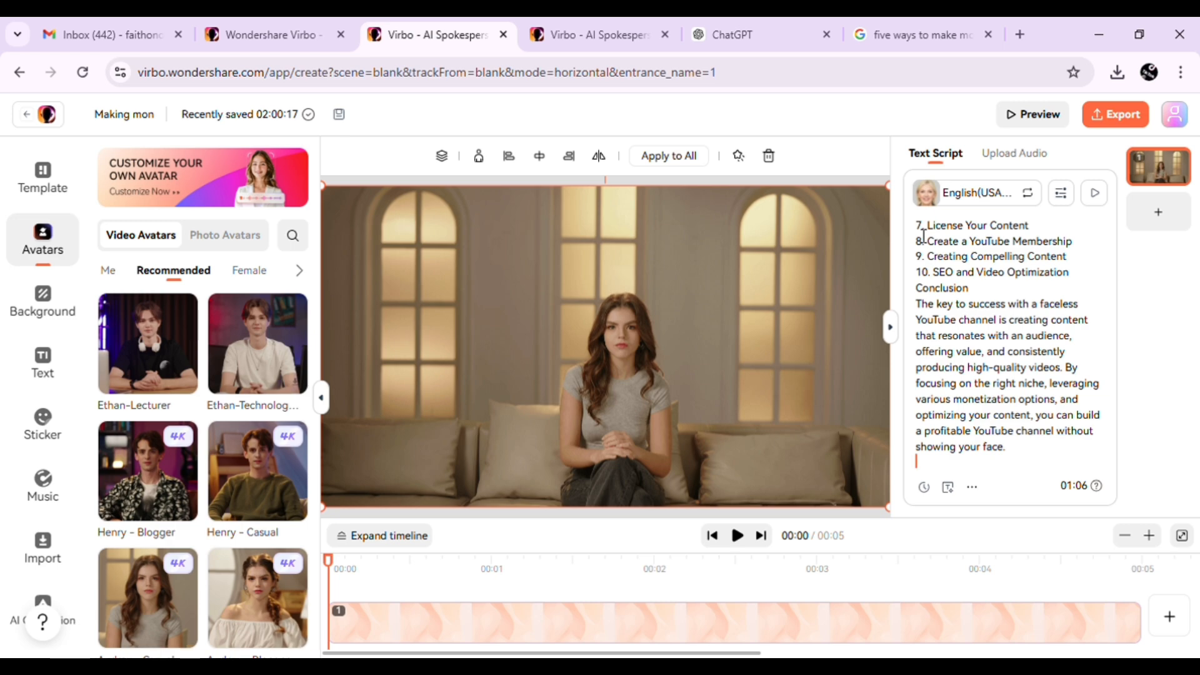
Step: Browse the voiceover library and set the script's voice to English(USA)-Ava
click(991, 195)
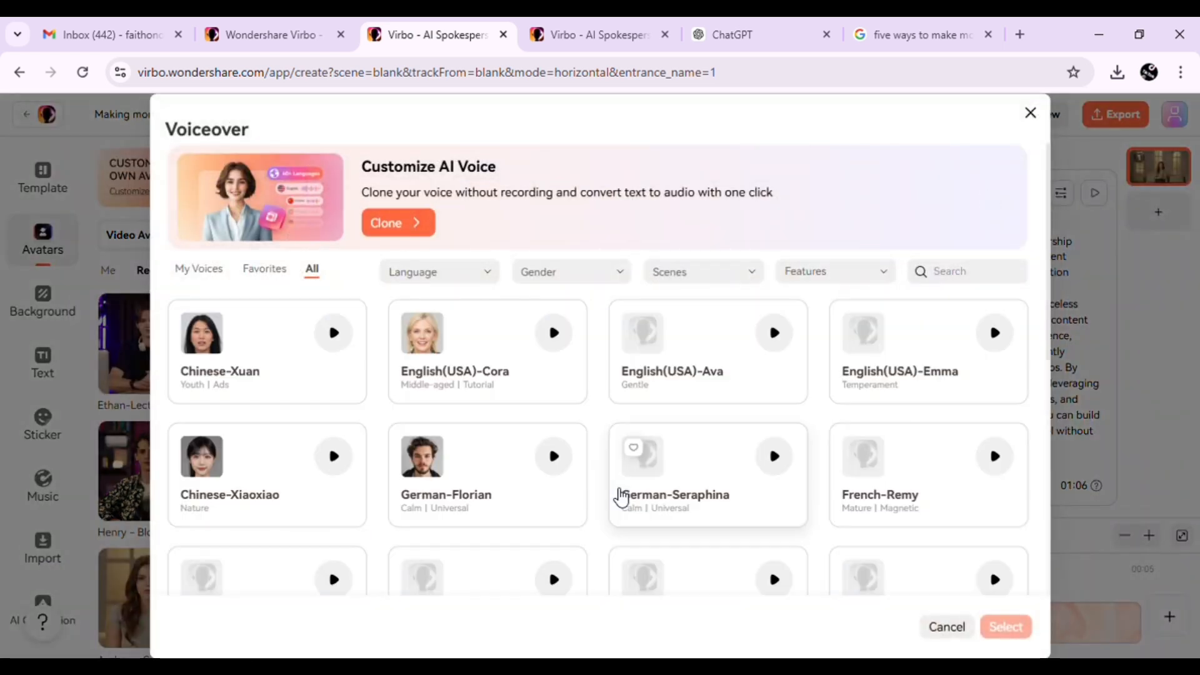
scroll(619, 497, down, 10)
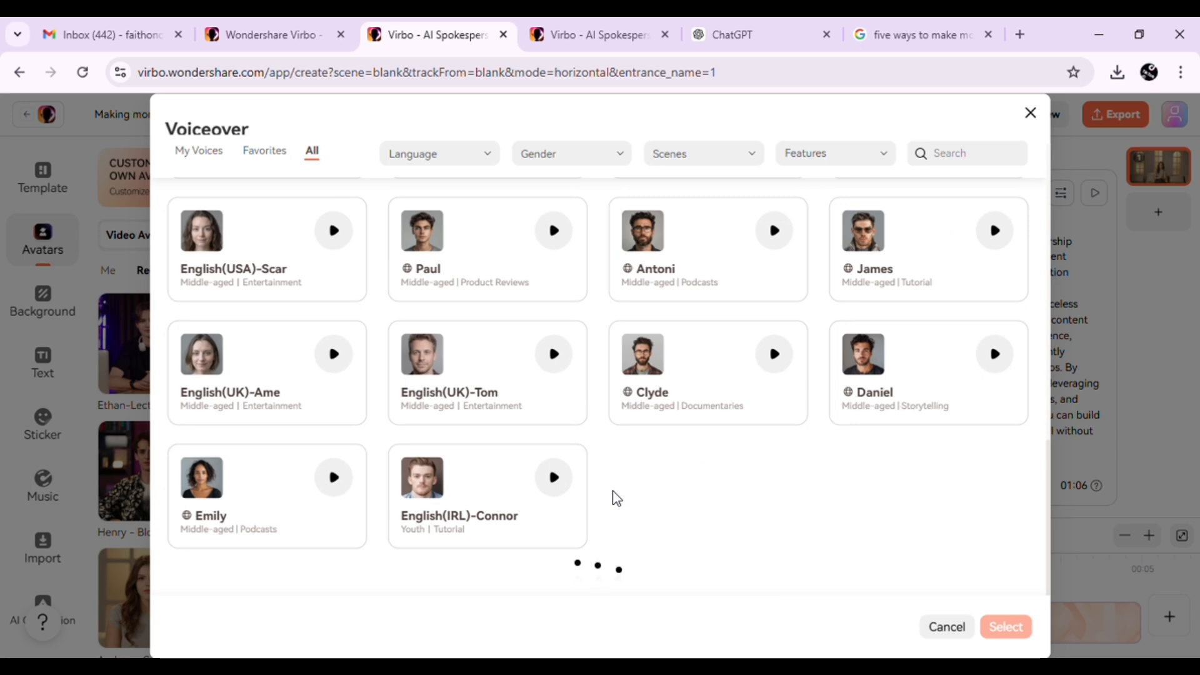
scroll(618, 498, down, 2)
scroll(616, 498, down, 3)
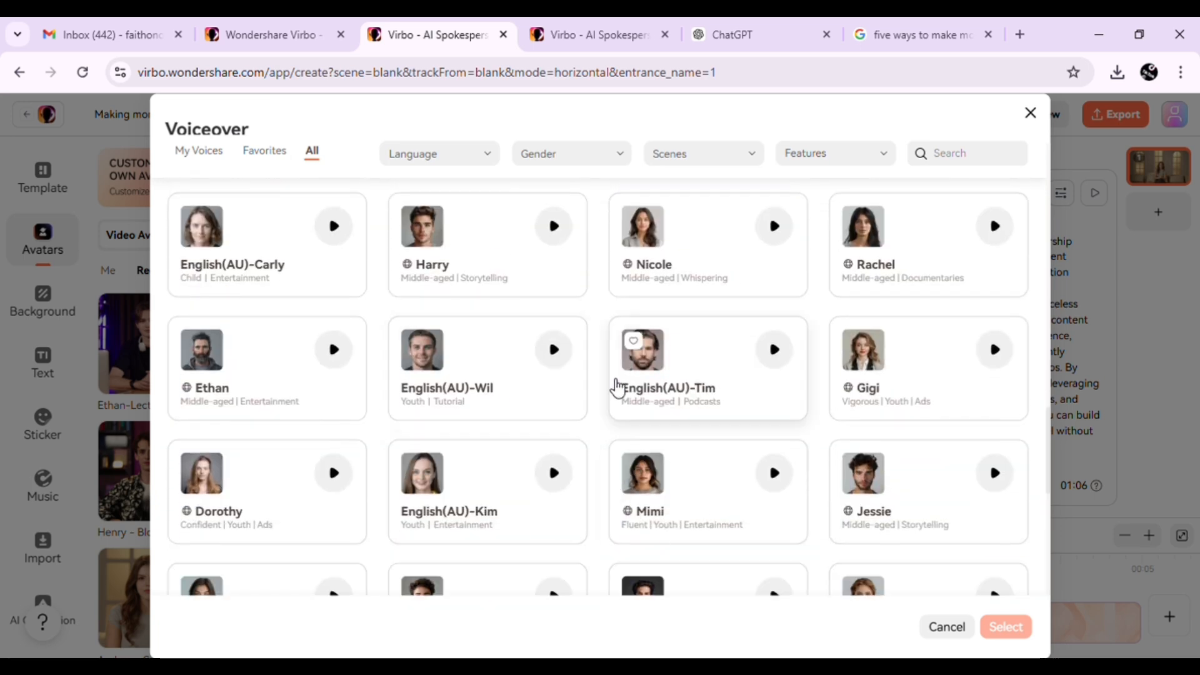
scroll(616, 389, up, 10)
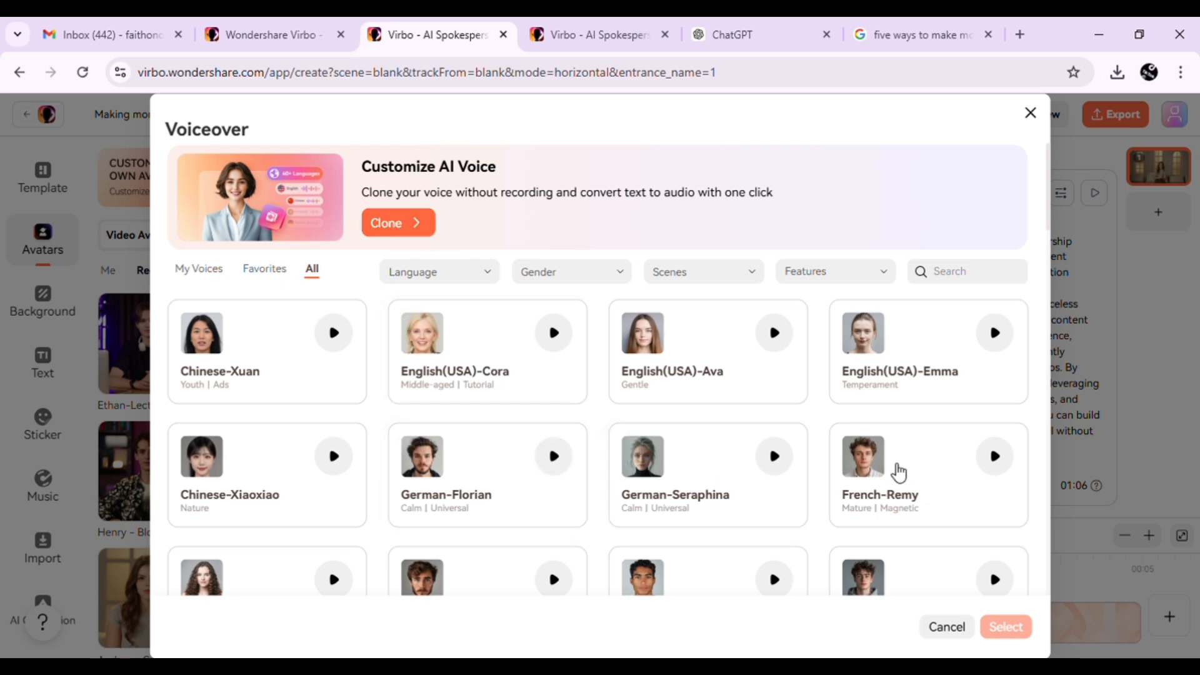
scroll(893, 350, down, 5)
scroll(883, 395, down, 15)
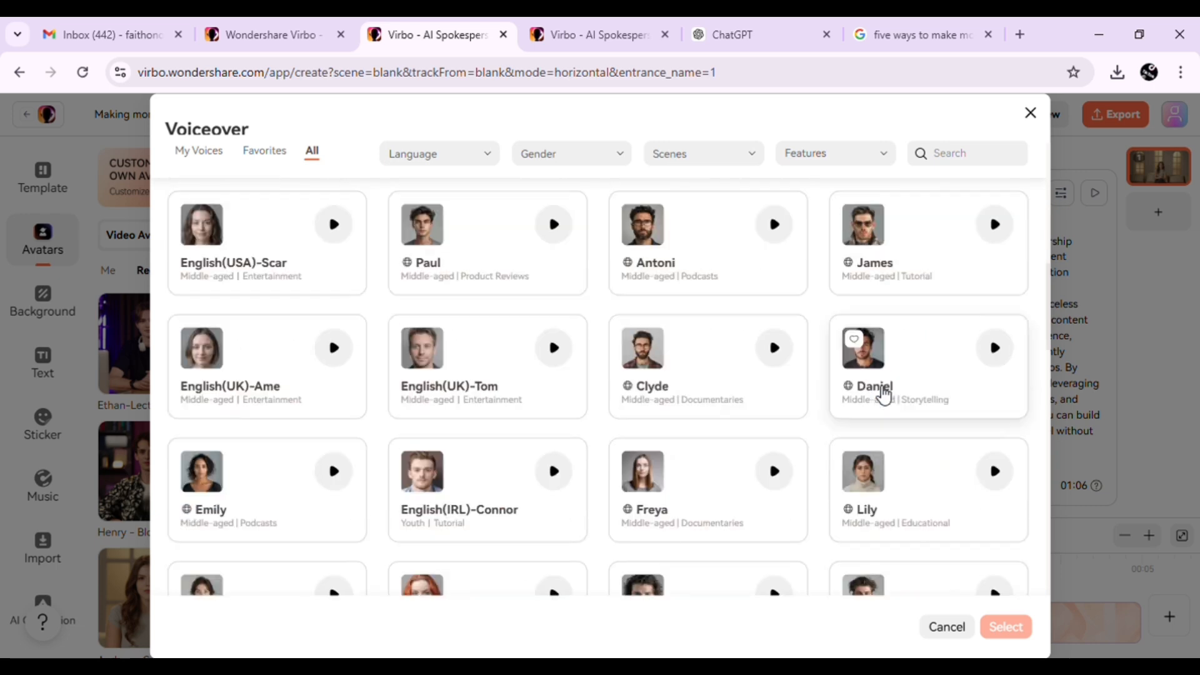
scroll(883, 395, down, 15)
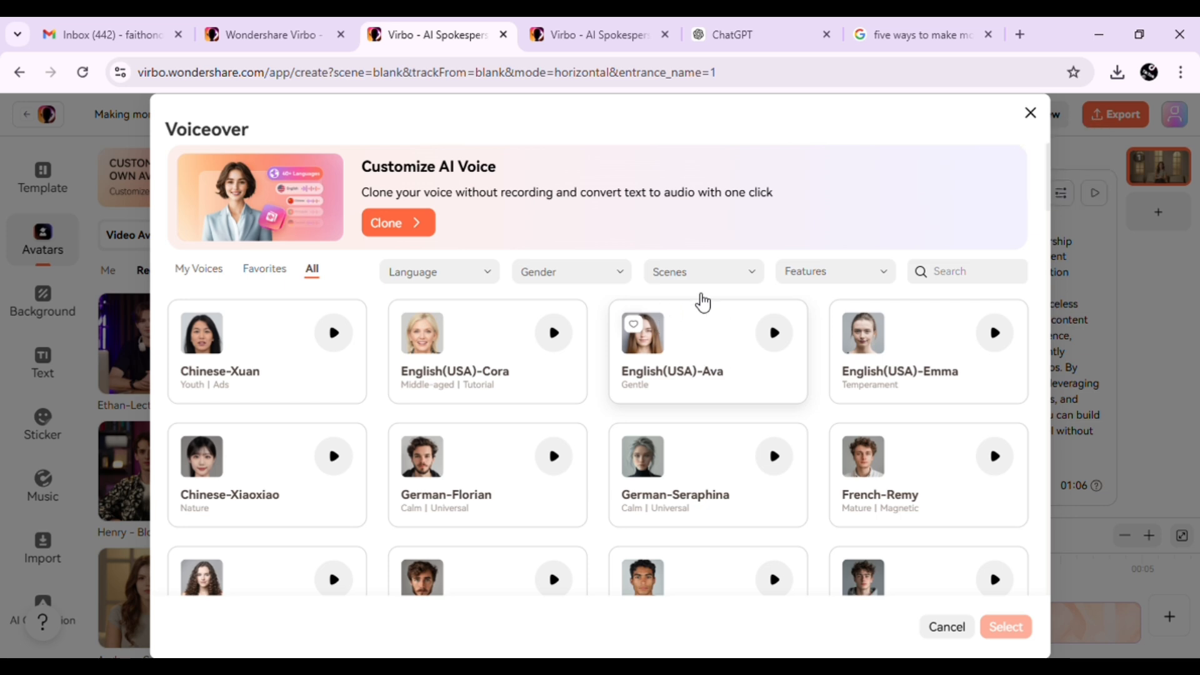
click(708, 352)
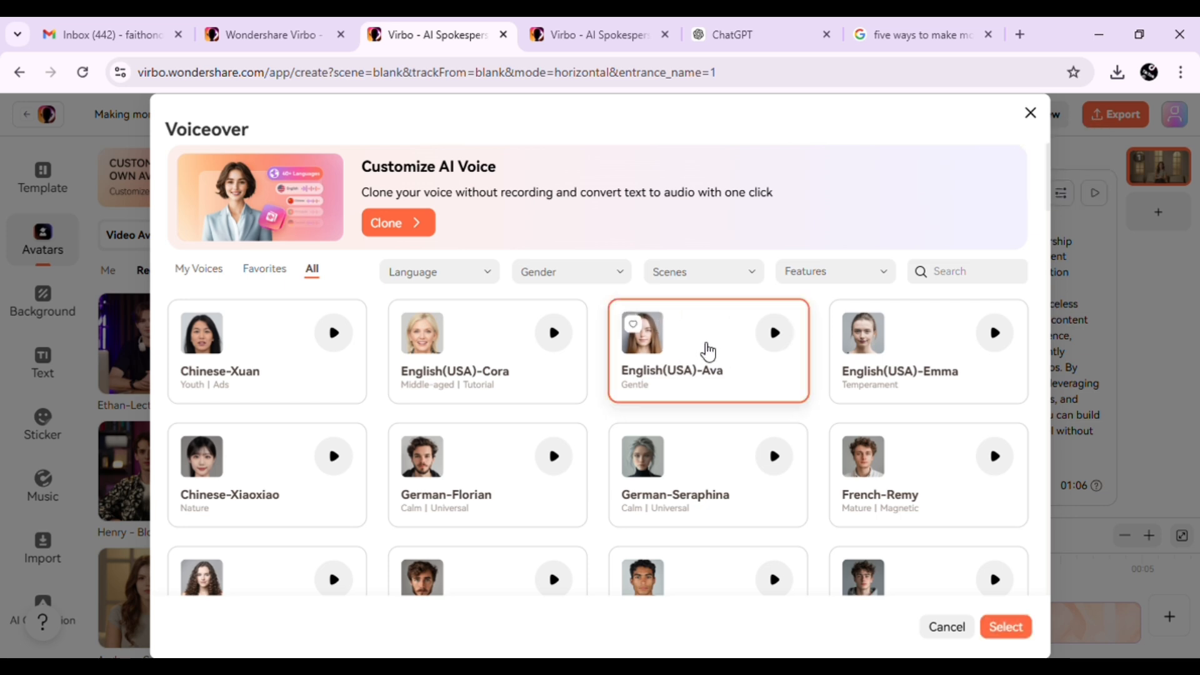
click(1006, 627)
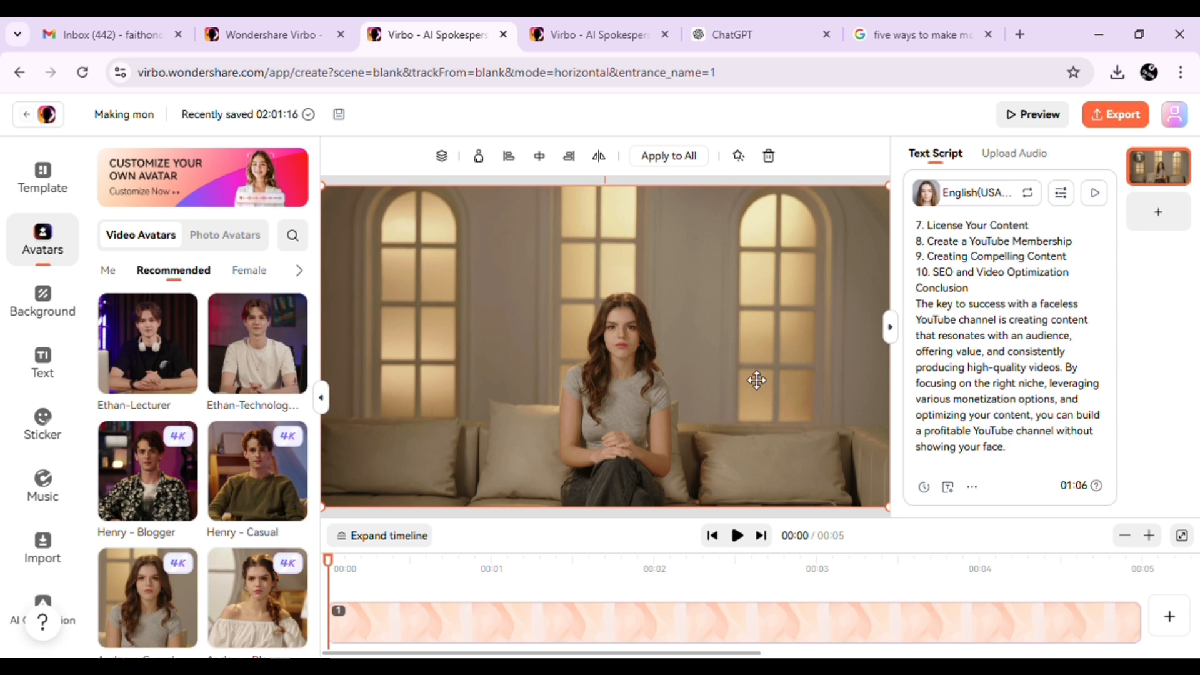
Step: Play the script with the chosen voice and review its text from the beginning
click(1094, 194)
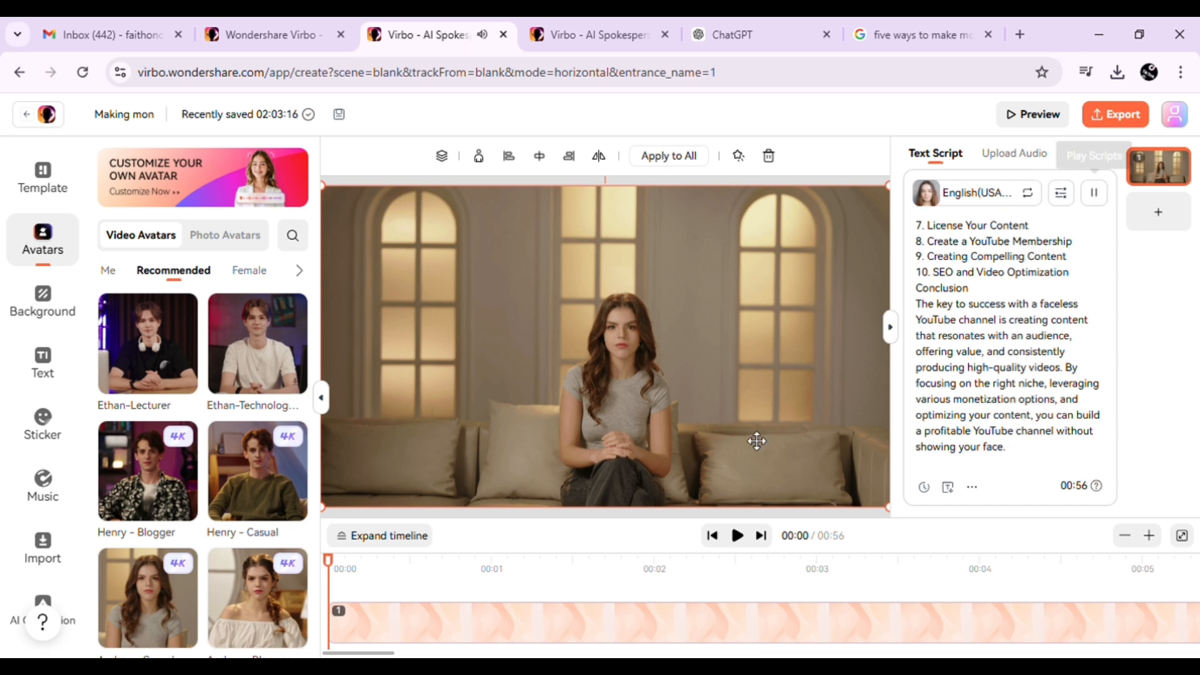
scroll(940, 313, up, 3)
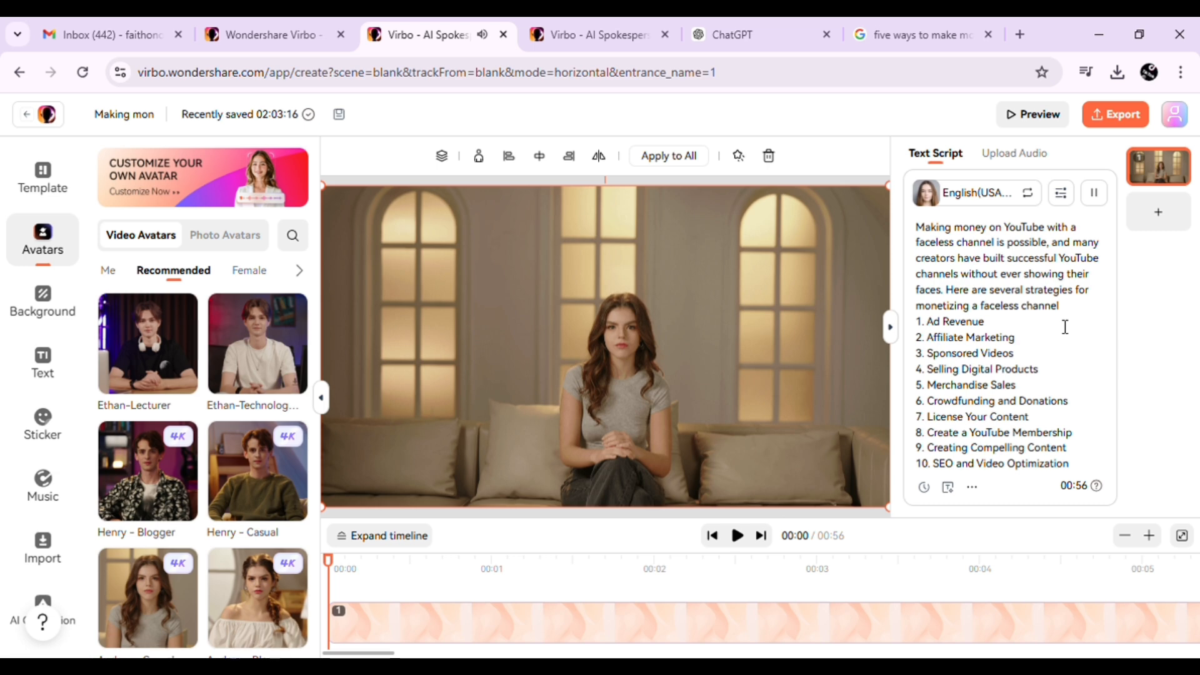
scroll(1065, 327, down, 3)
Step: Try the gym image from the popular backgrounds, then set the scene's background to the tropical beach
click(42, 300)
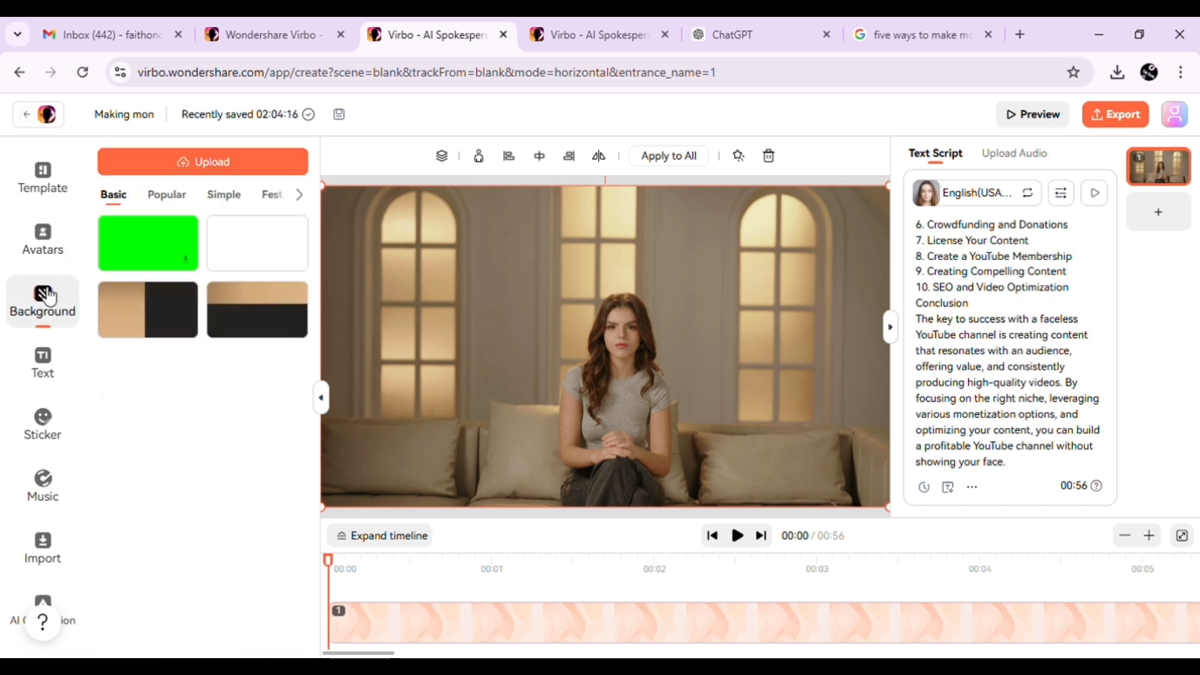
click(166, 199)
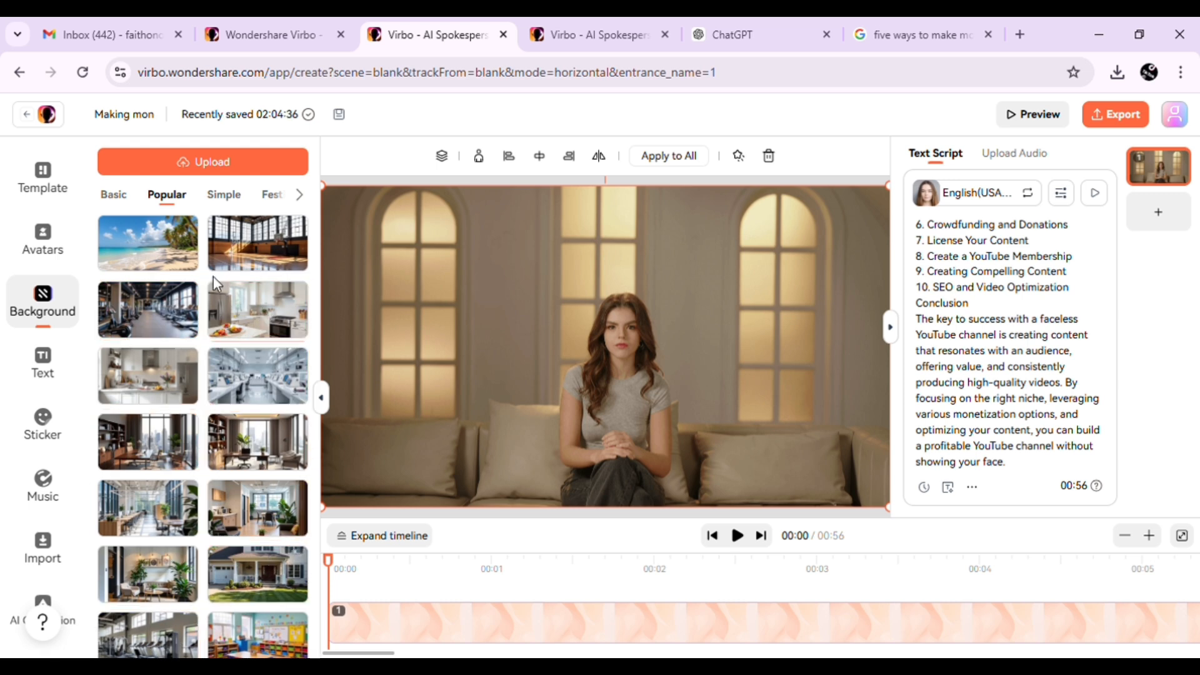
click(158, 313)
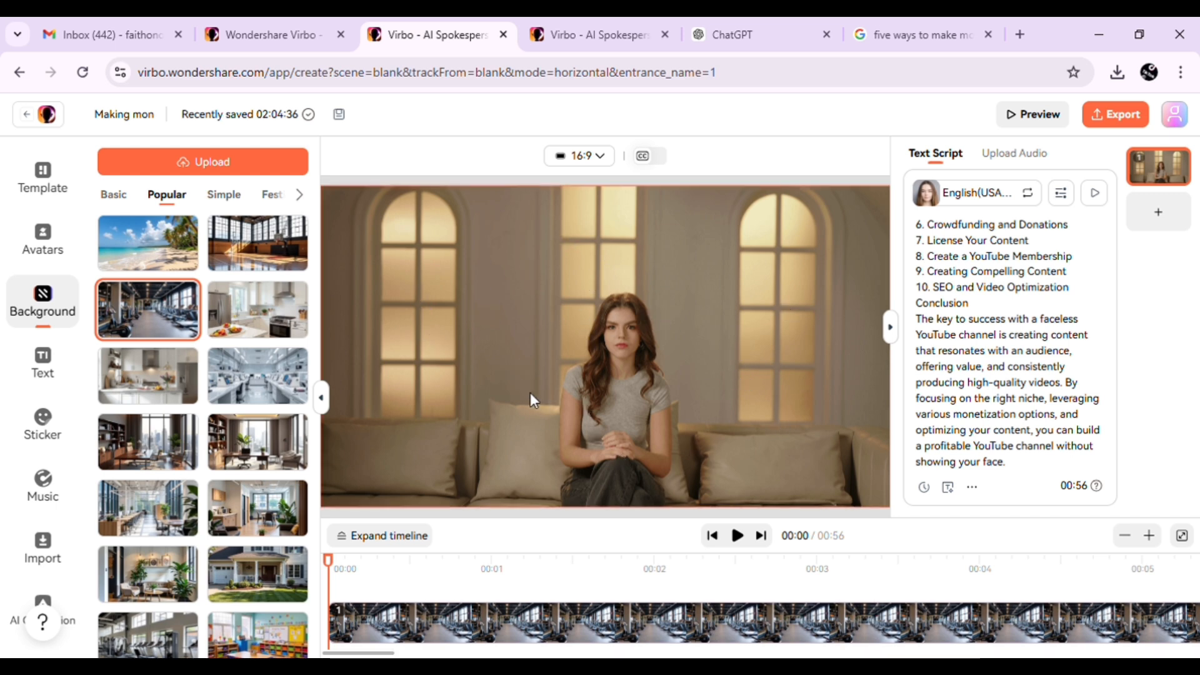
click(156, 262)
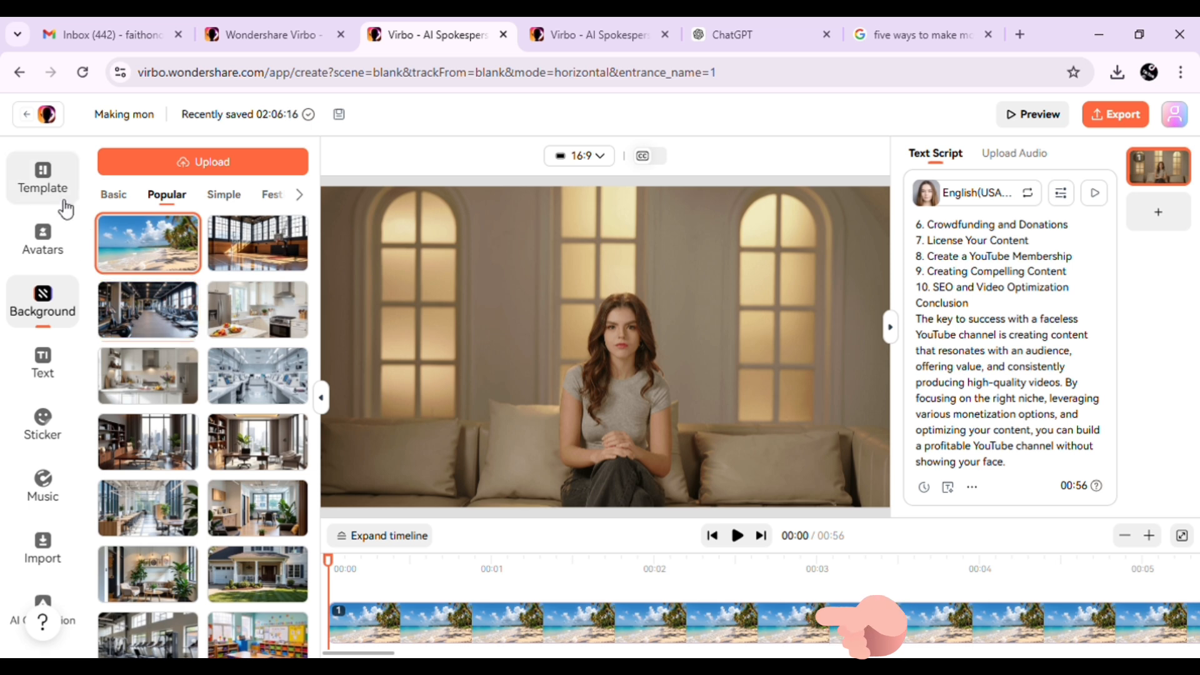
Step: Look over the avatar, background and text options and turn on subtitles for the video
click(66, 250)
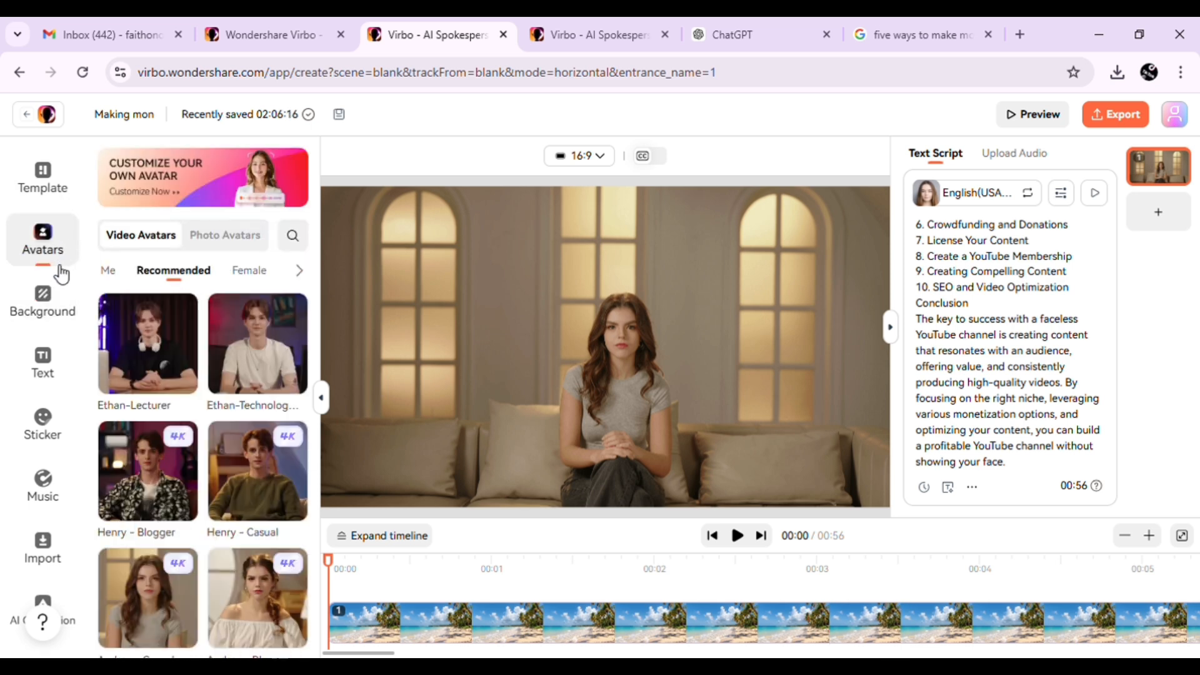
click(56, 304)
click(54, 369)
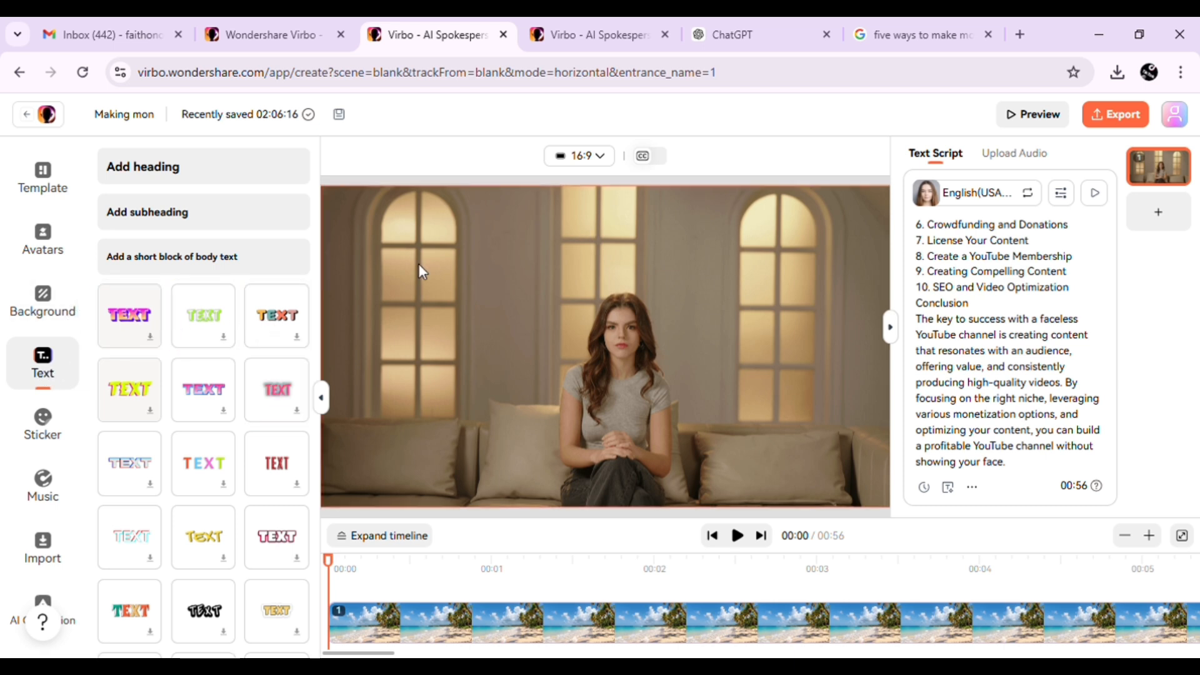
click(655, 164)
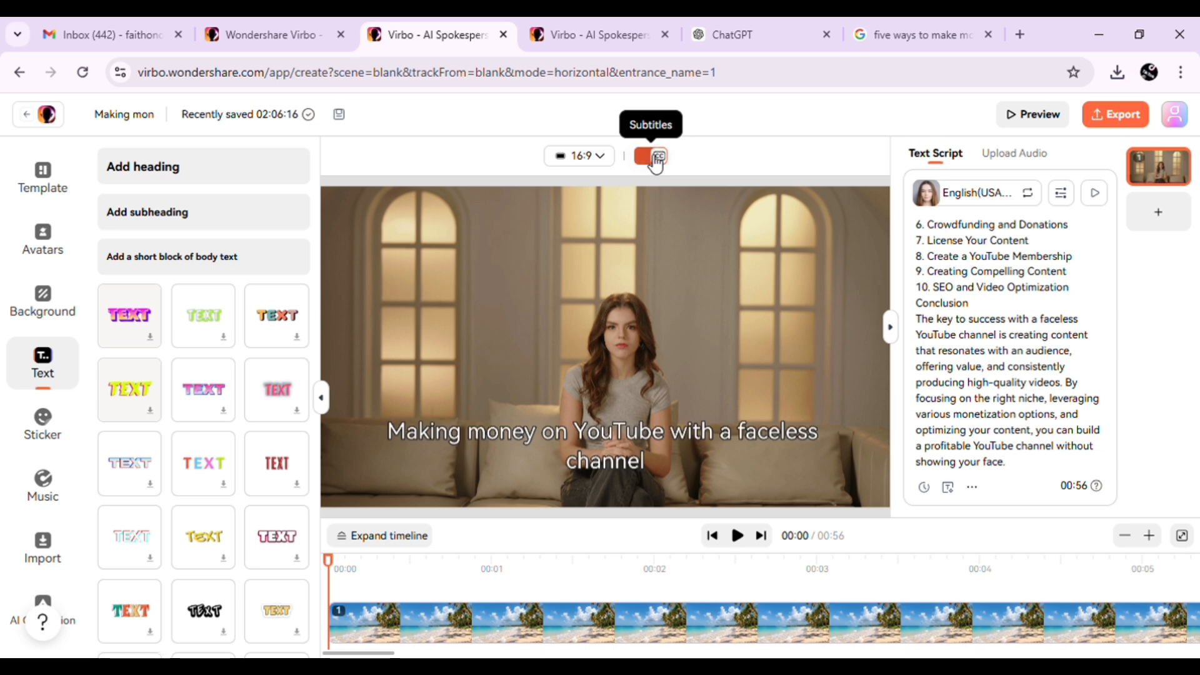
Step: Try adding a heading, a subheading and a short block of body text to the scene
click(189, 168)
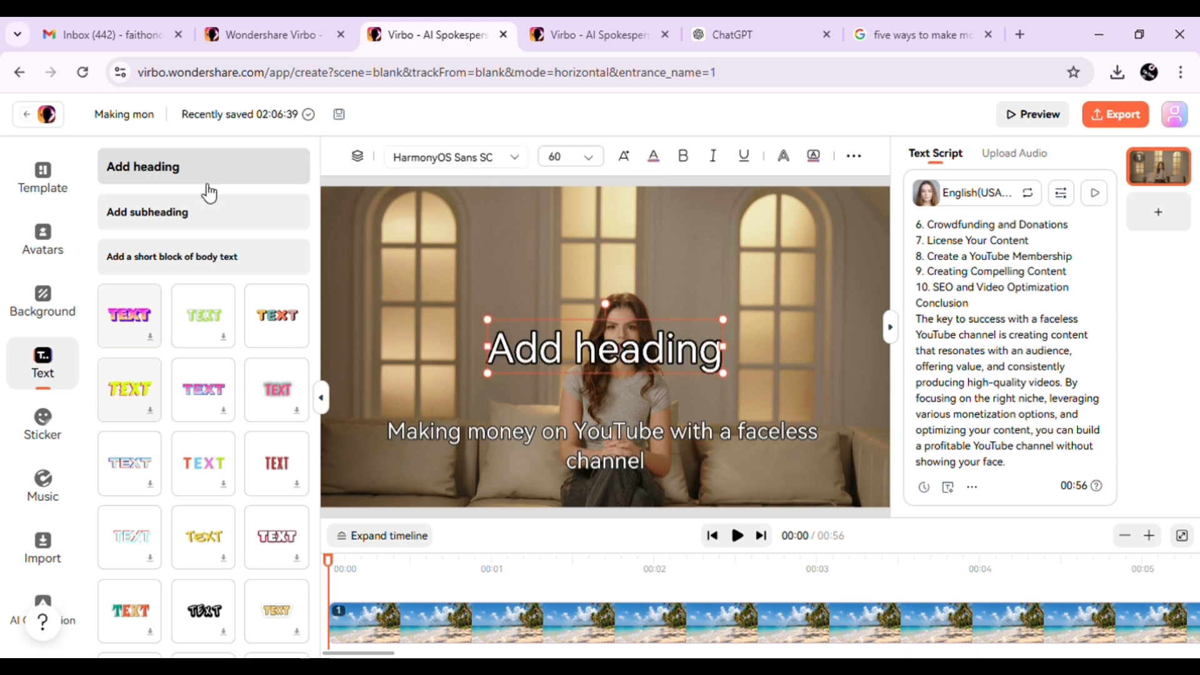
click(177, 210)
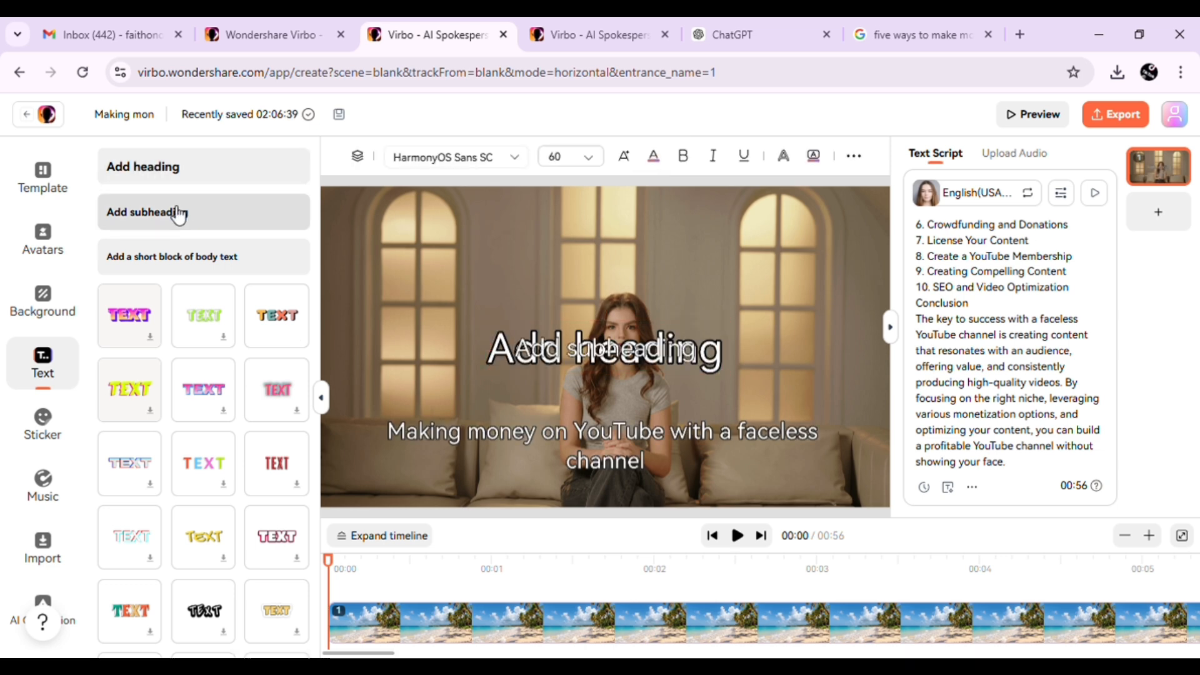
click(182, 250)
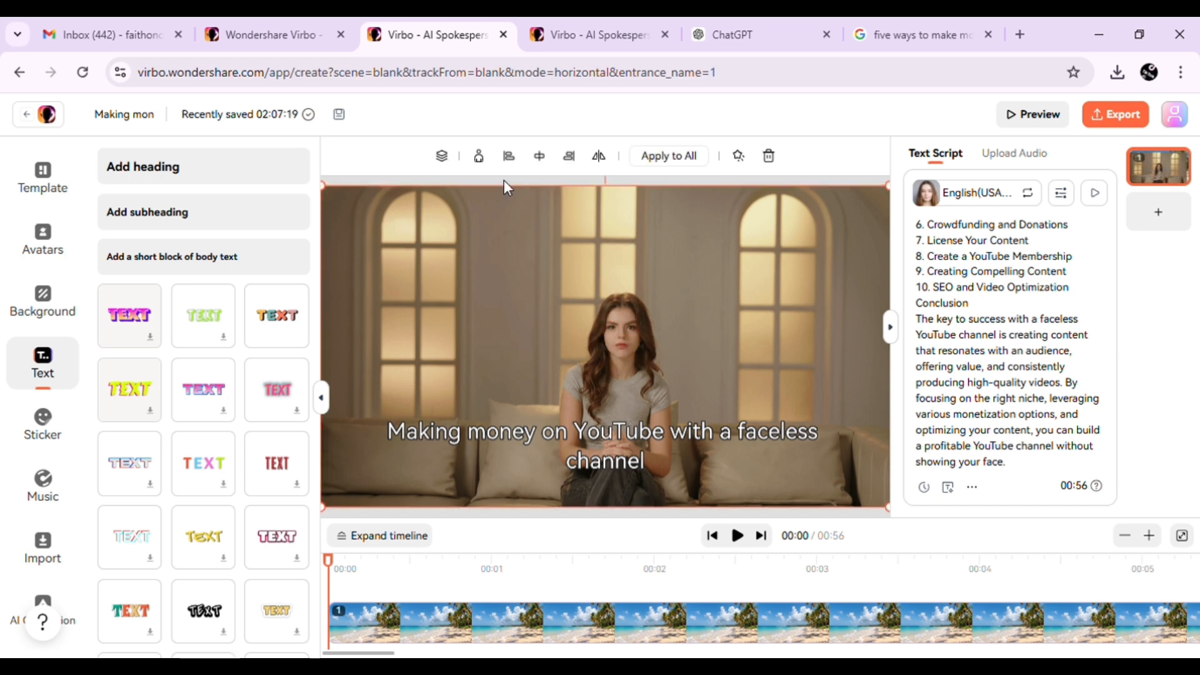
Step: Try the Circle view mode on the avatar and shift the avatar aside and back over the beach background
click(482, 165)
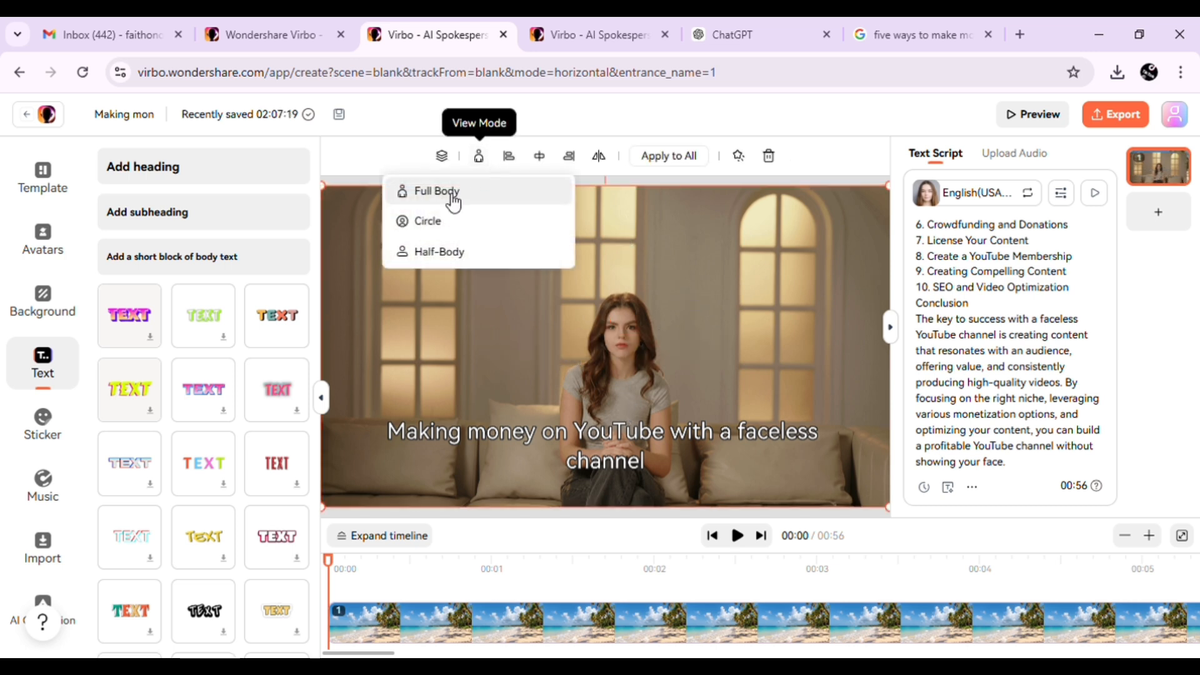
click(432, 228)
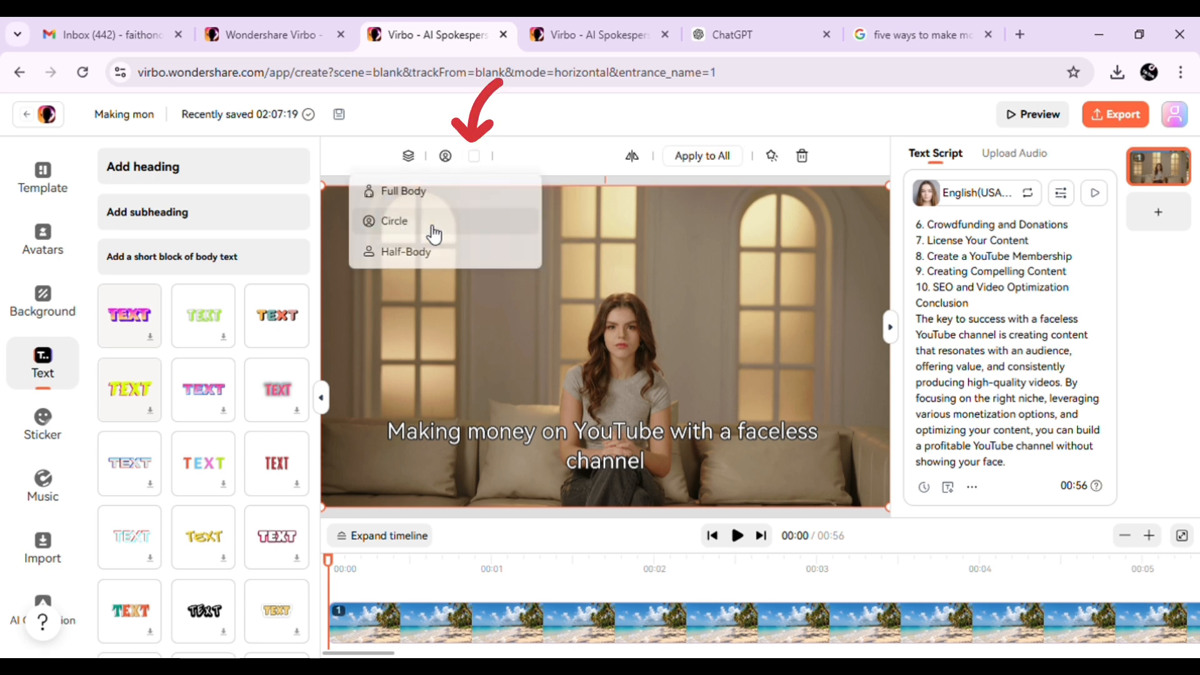
drag(605, 358, 437, 298)
click(607, 297)
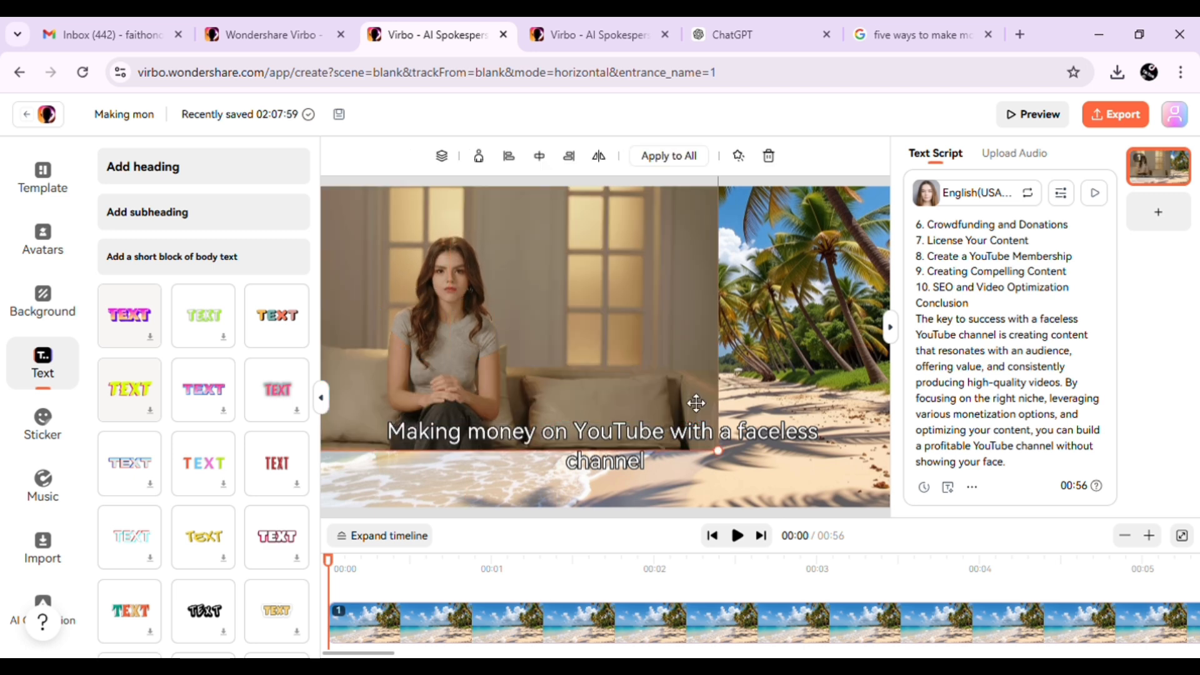
drag(710, 405, 876, 460)
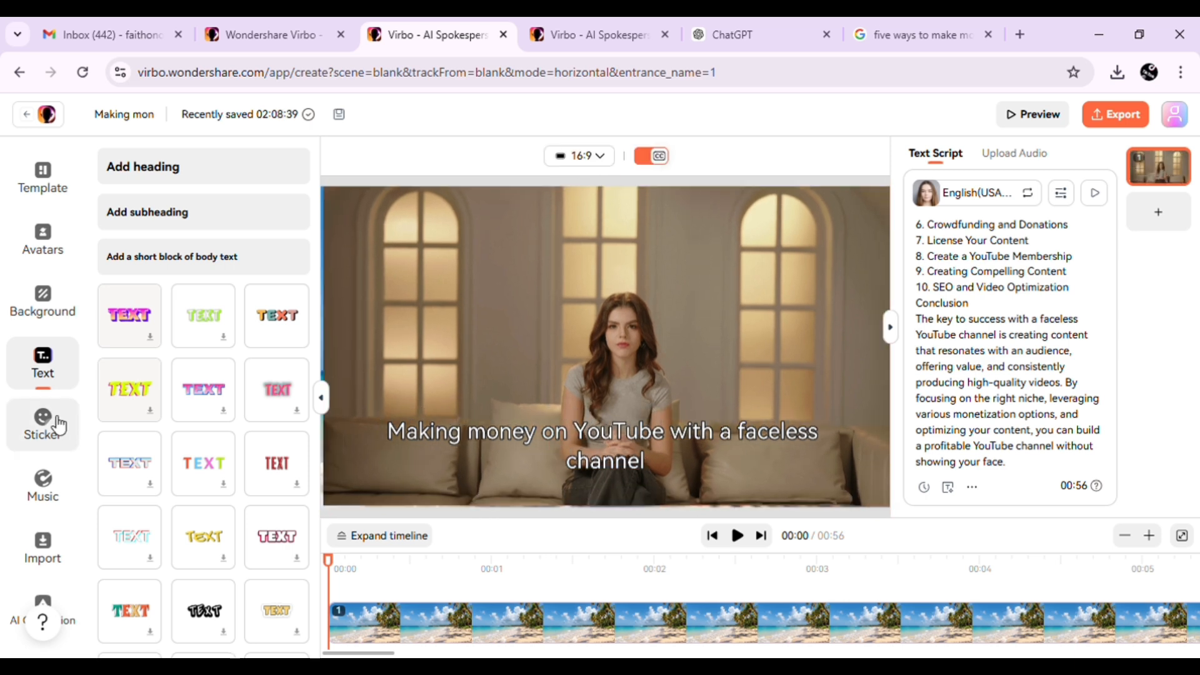
Step: Look through the hot stickers and the music library
click(58, 424)
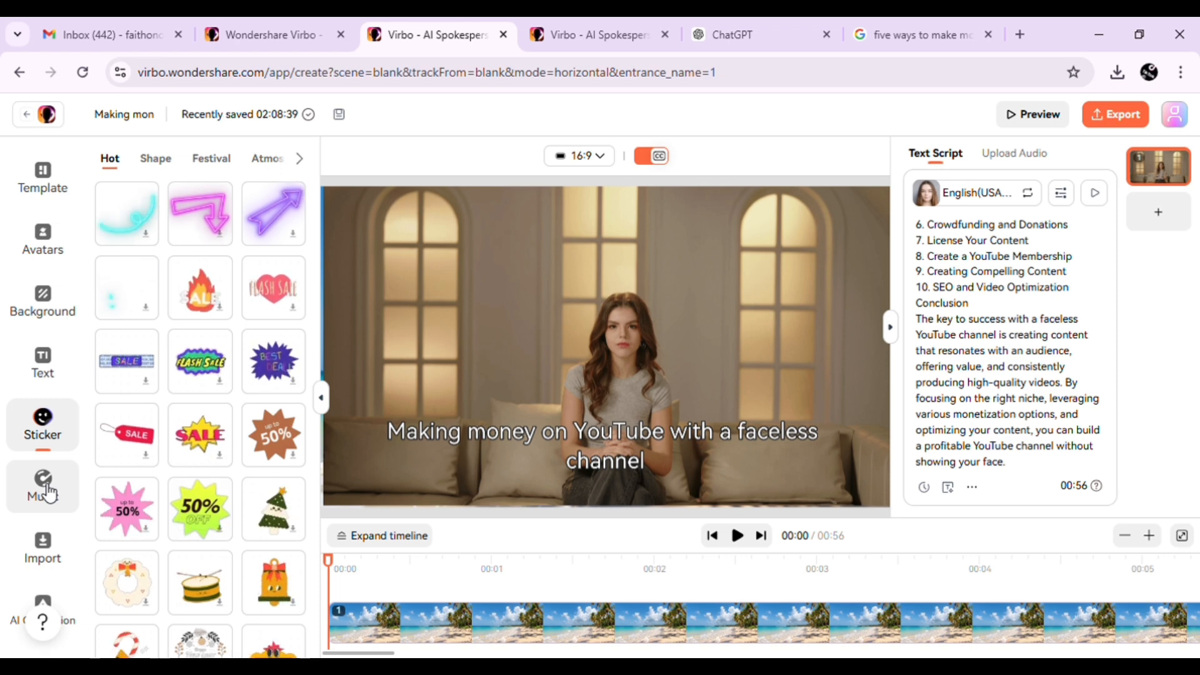
click(49, 492)
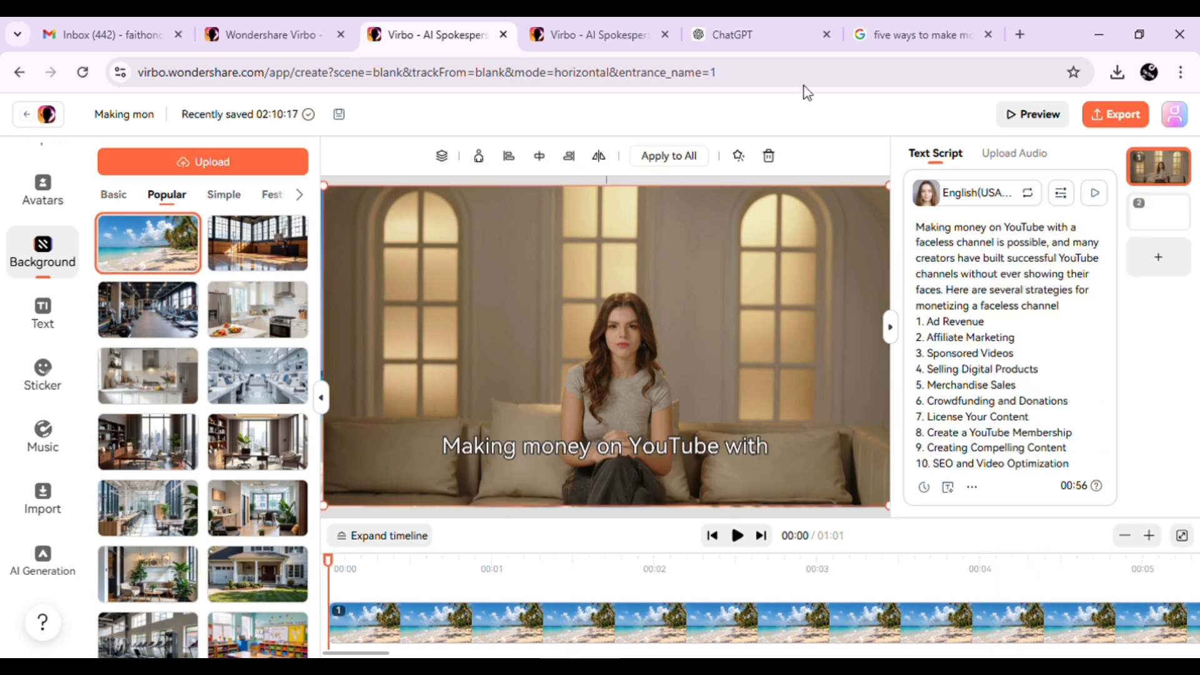
Step: Leave the video editor, open the Video Translator tool and set the original video language to English
click(47, 114)
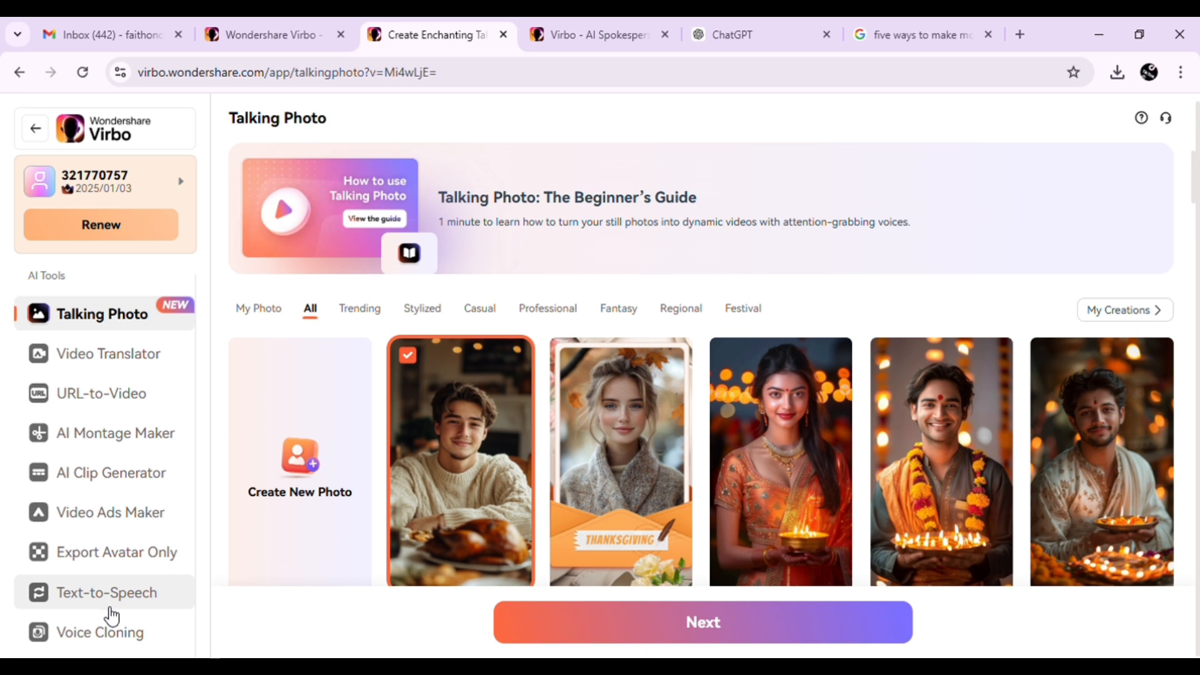
click(145, 365)
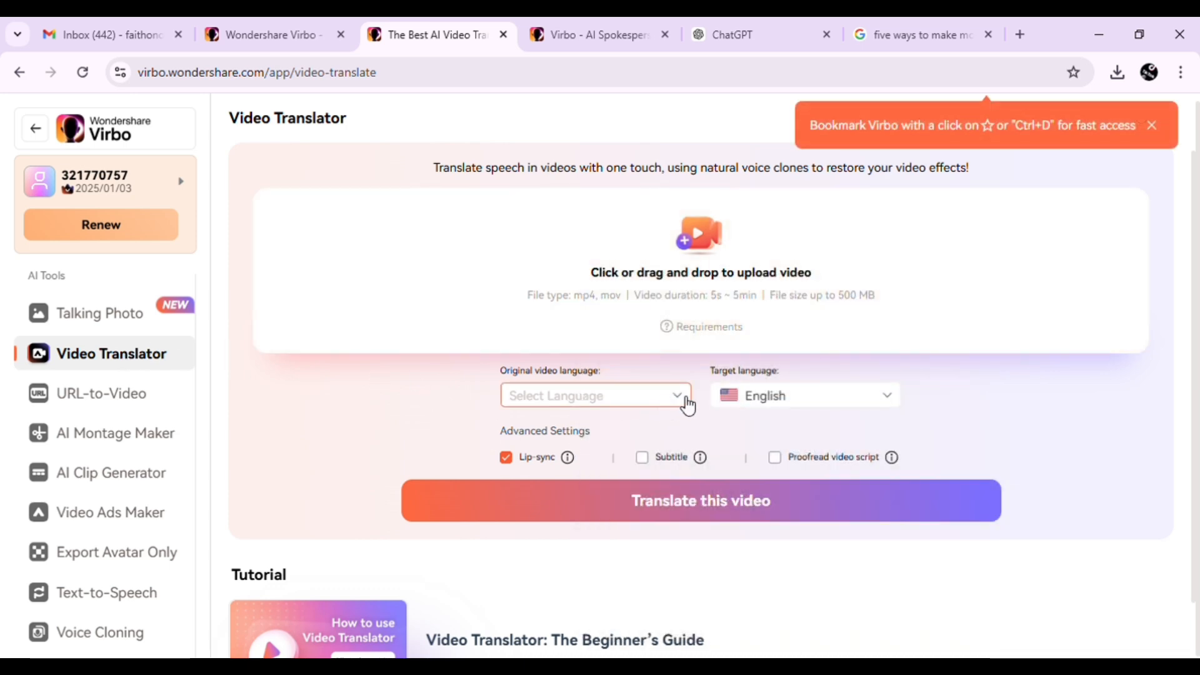
click(687, 405)
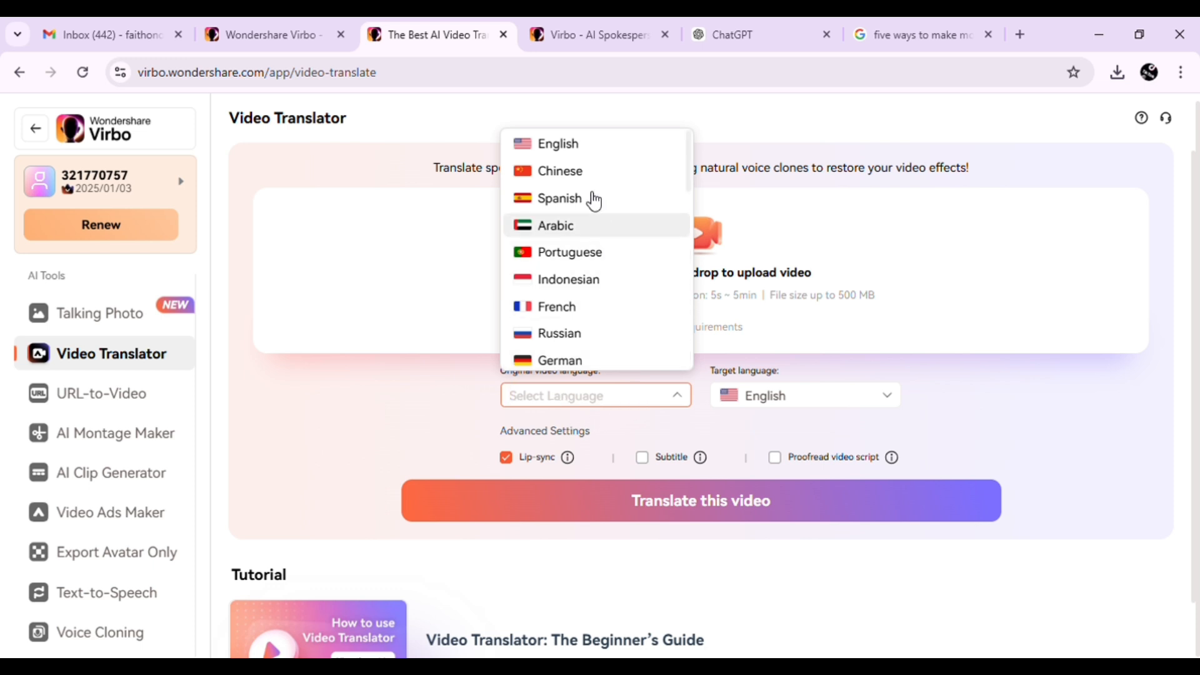
click(574, 143)
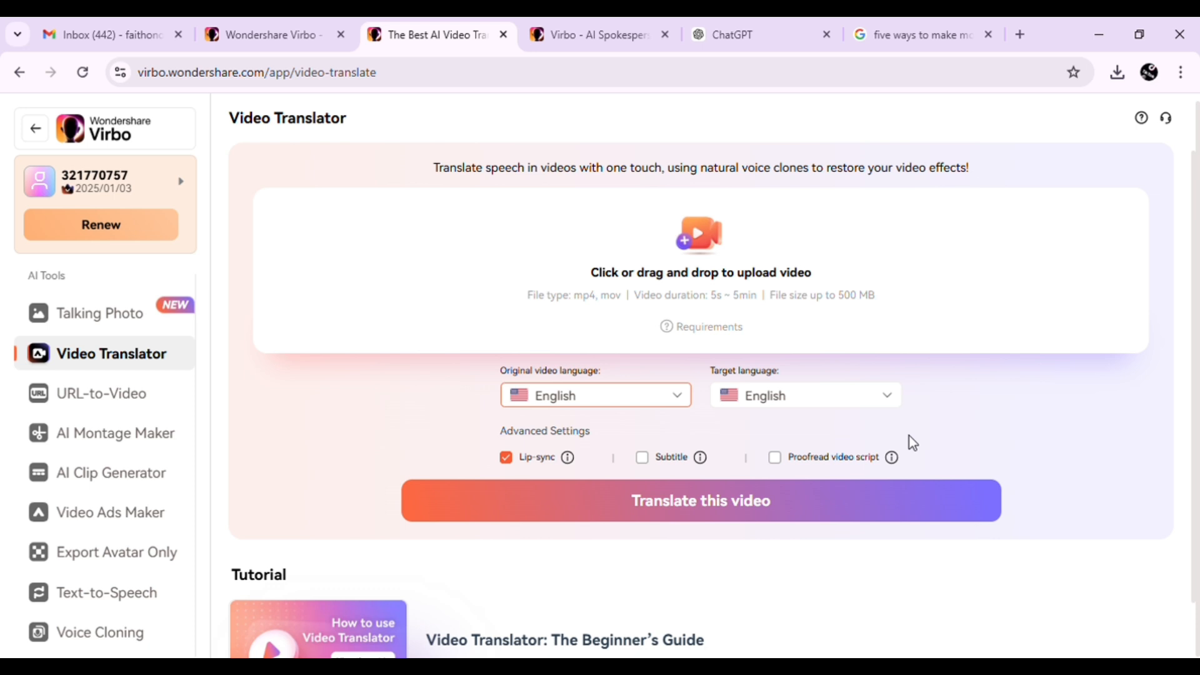
Step: Set the translation's target language to French and enable subtitles together with lip-sync
click(896, 400)
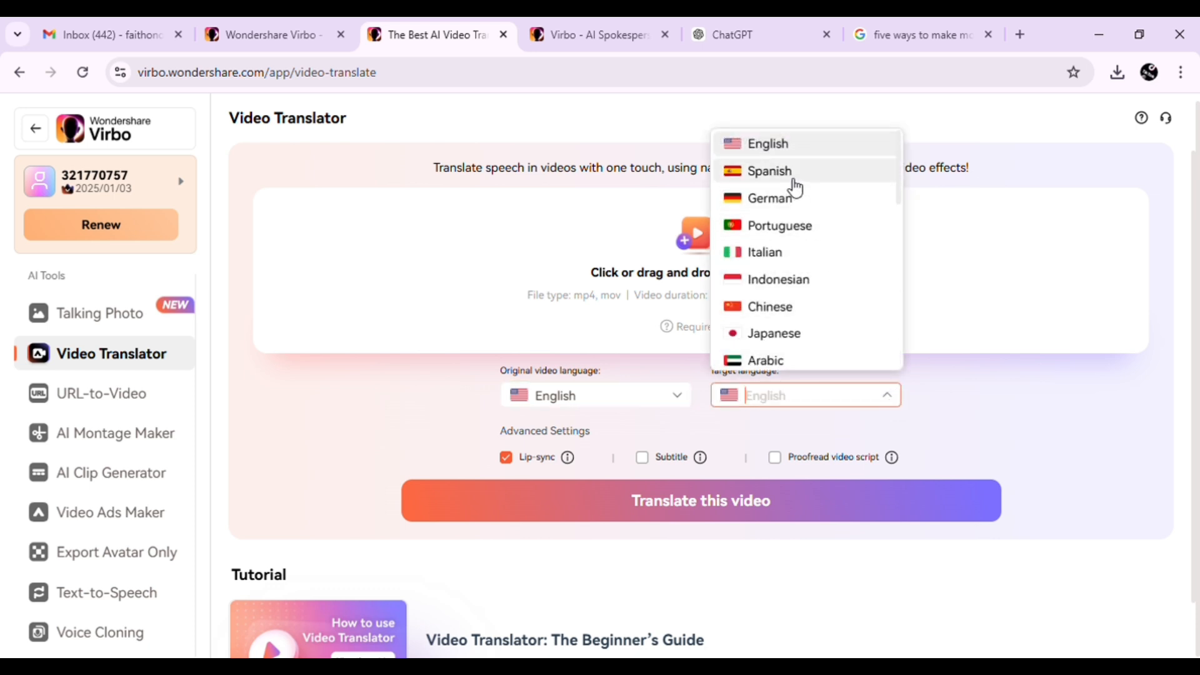
scroll(777, 340, down, 5)
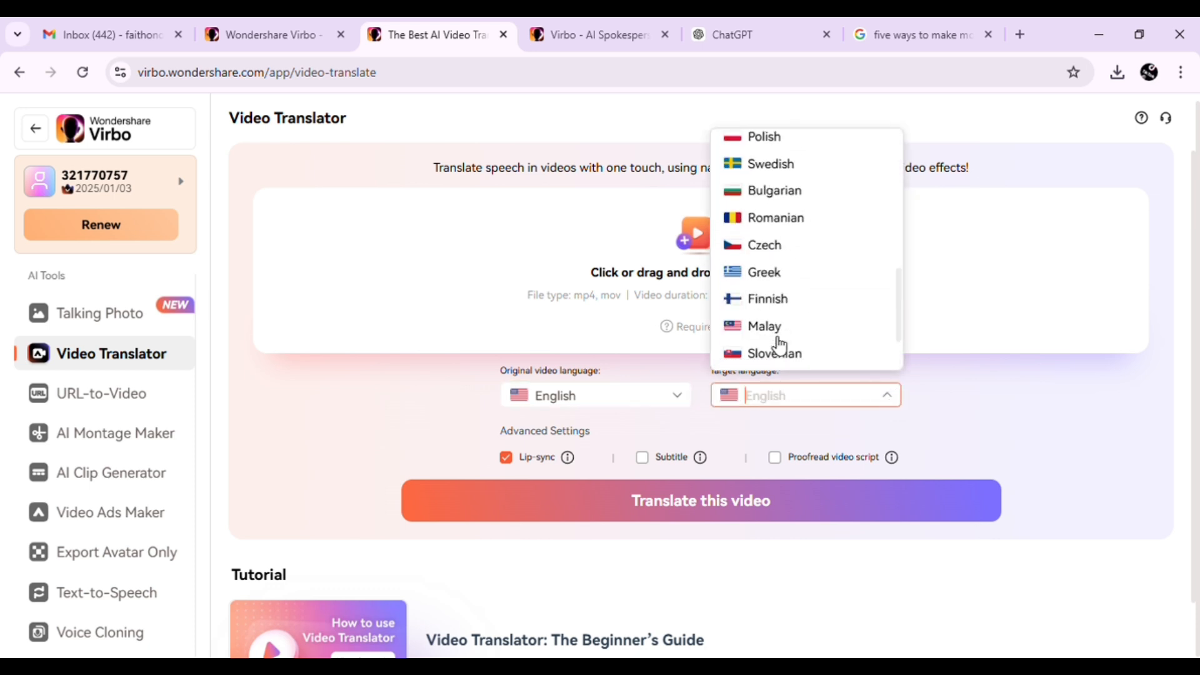
scroll(778, 344, down, 2)
scroll(778, 341, up, 4)
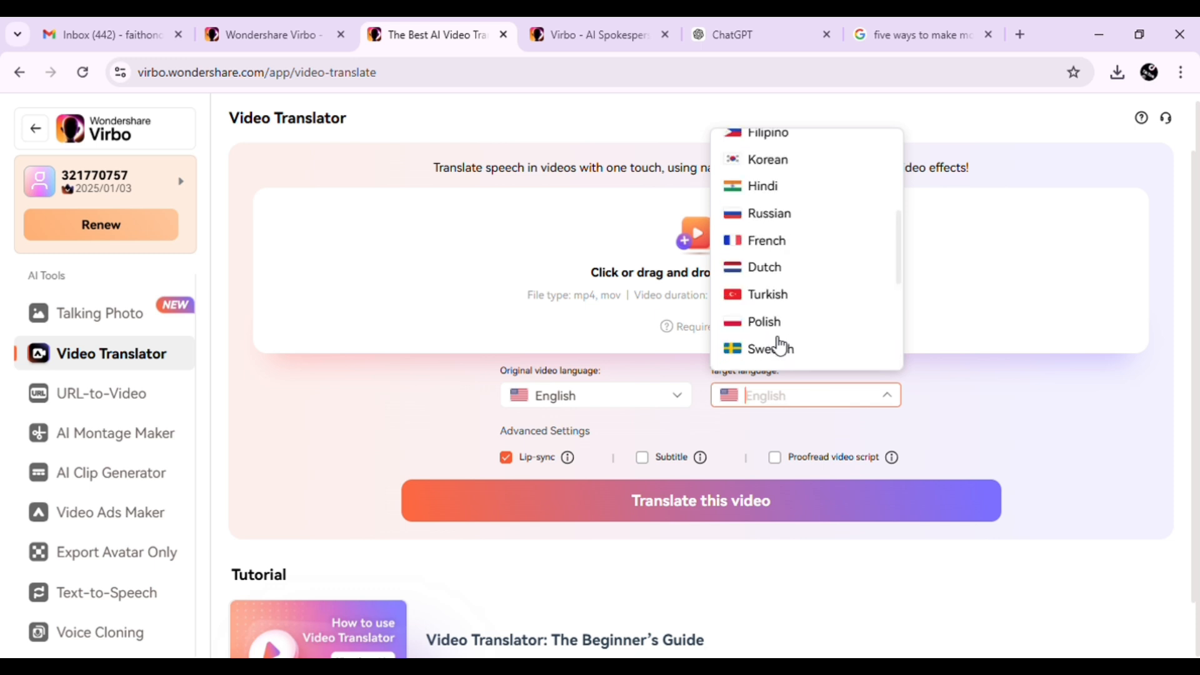
click(767, 242)
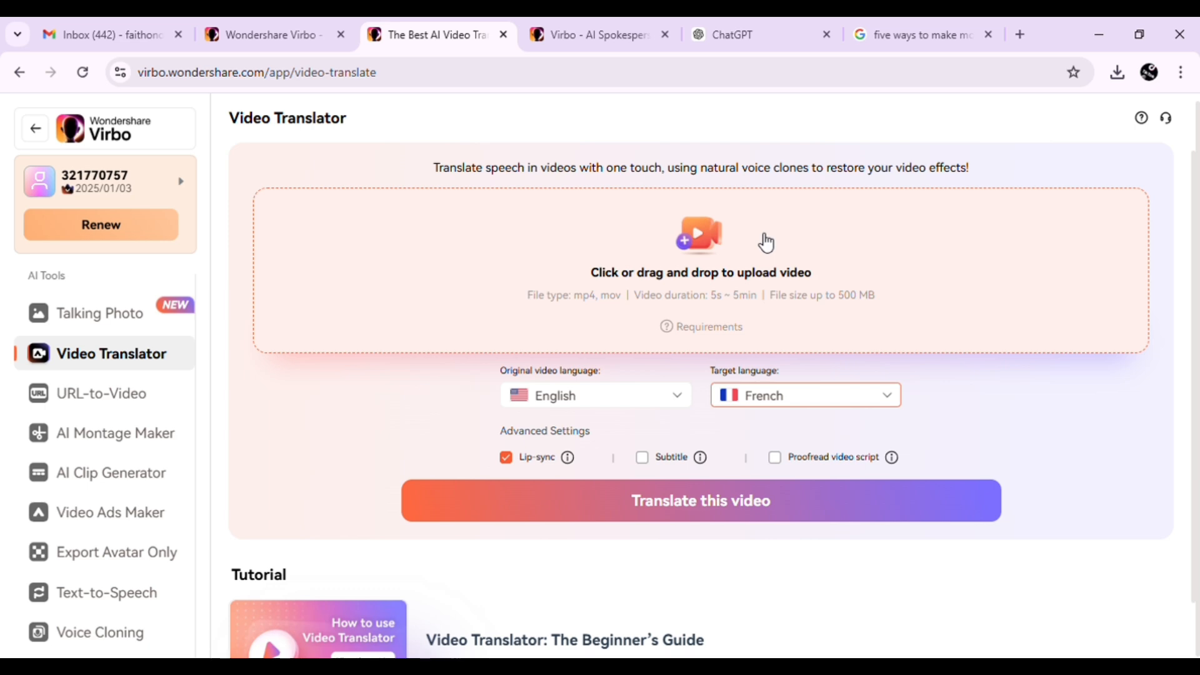
click(509, 461)
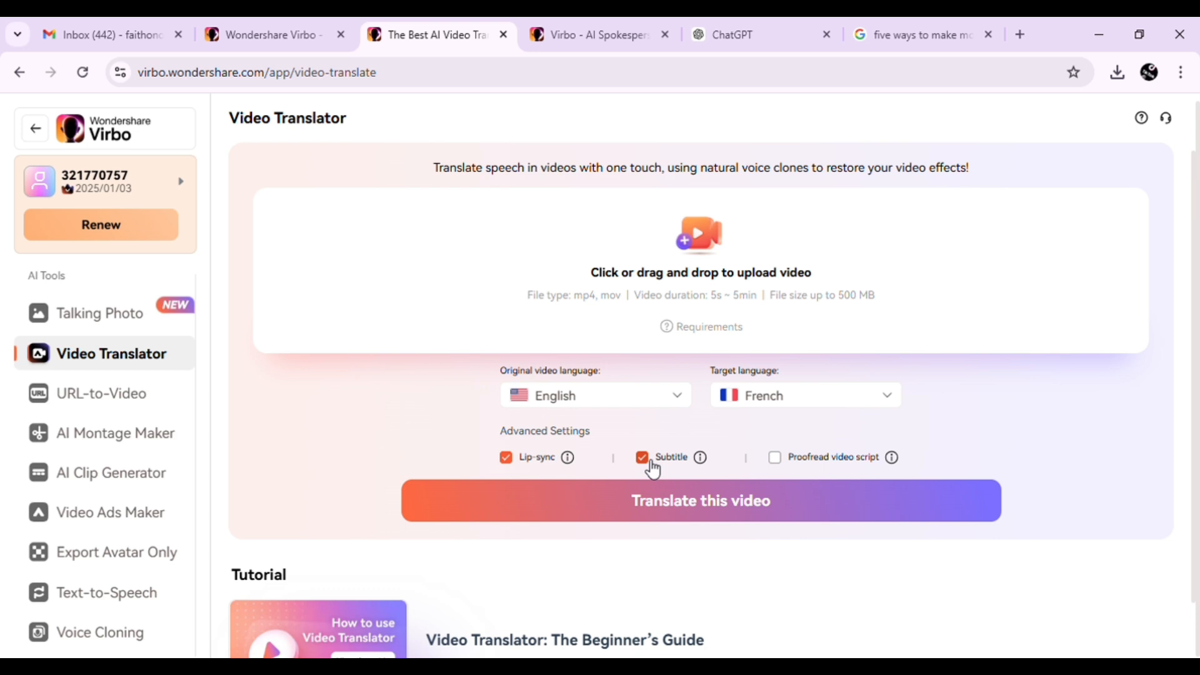
Step: Disable subtitles for the French translation, keeping lip-sync enabled, and try to start translating the video
click(650, 463)
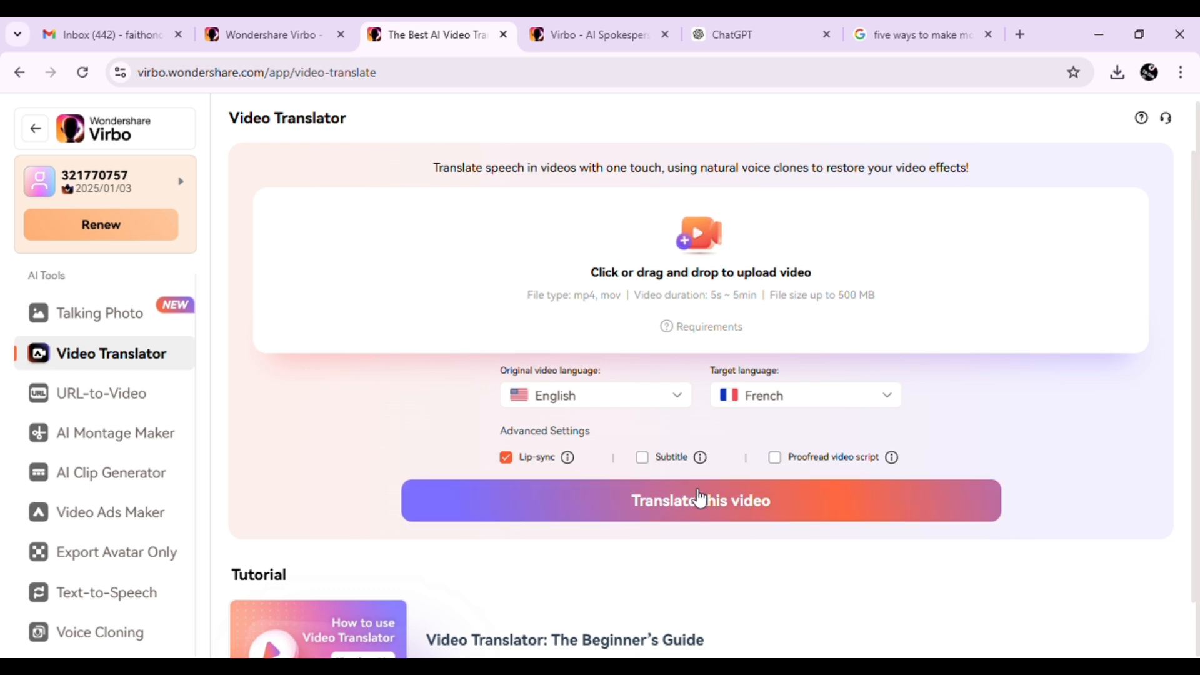
click(700, 499)
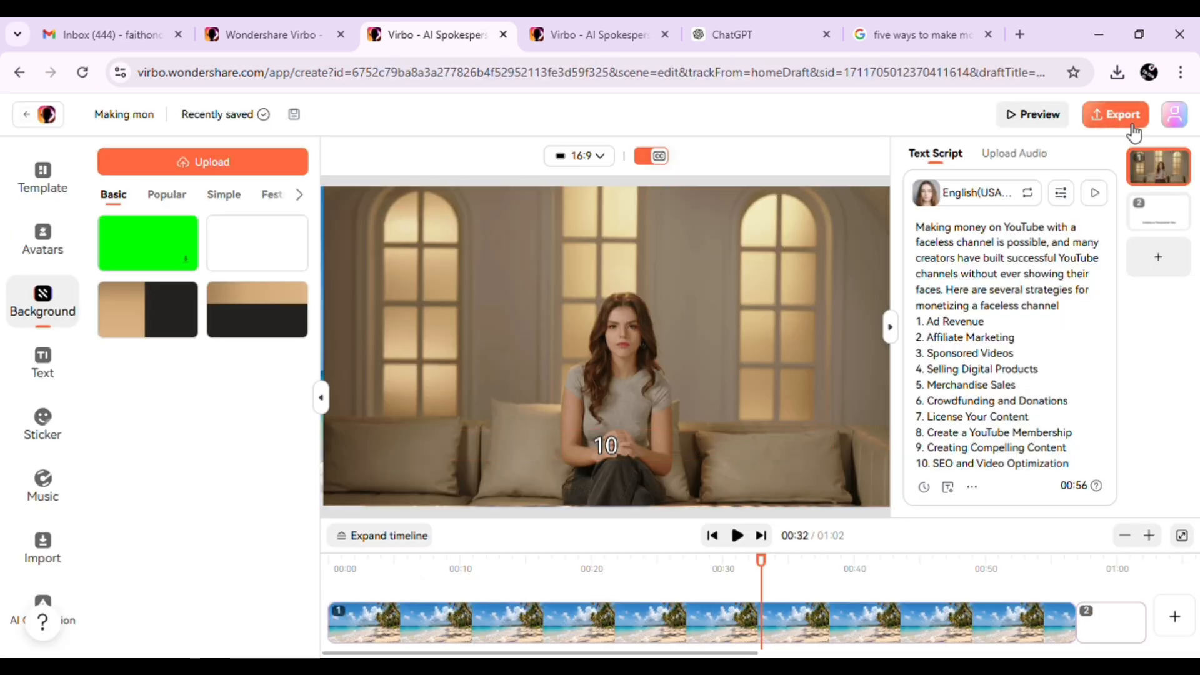
Step: Export the Making mon avatar video from the editor and download the newest finished version from My Creations
click(1132, 124)
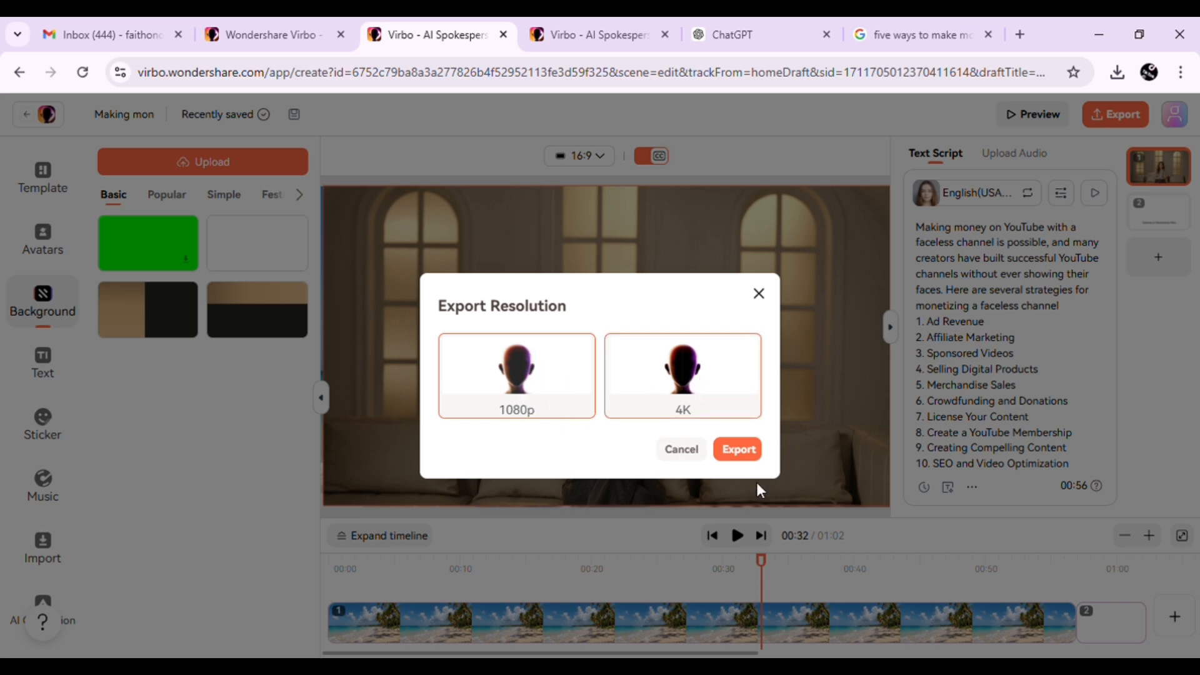
click(738, 449)
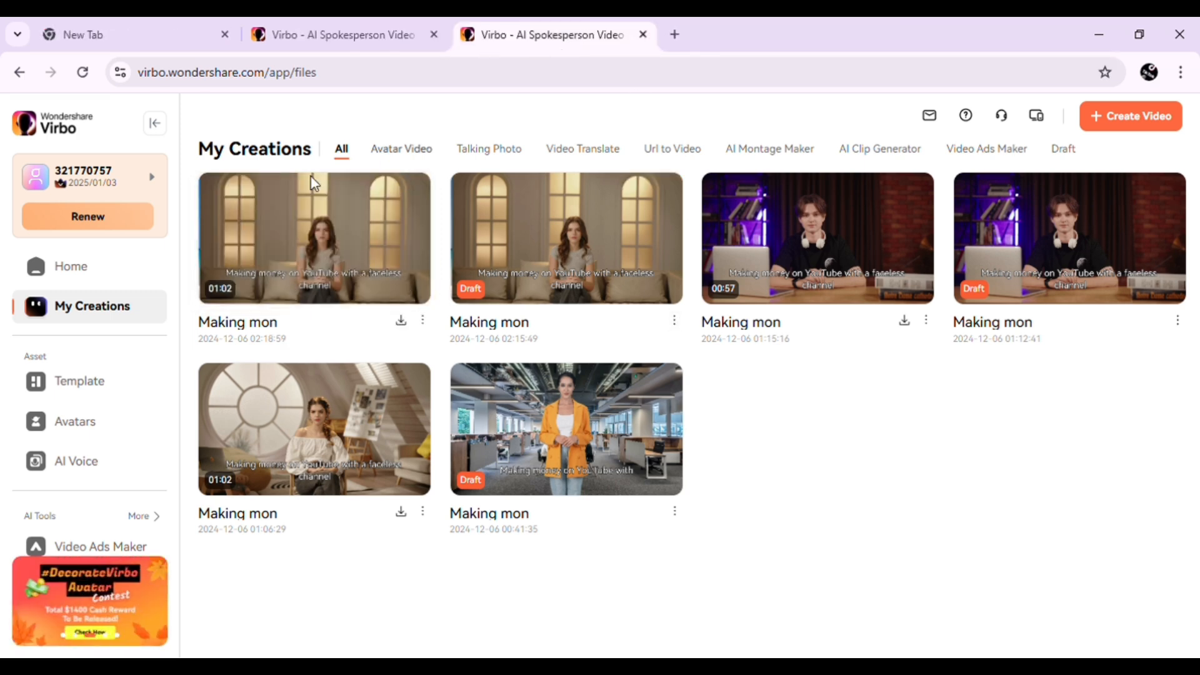
click(285, 238)
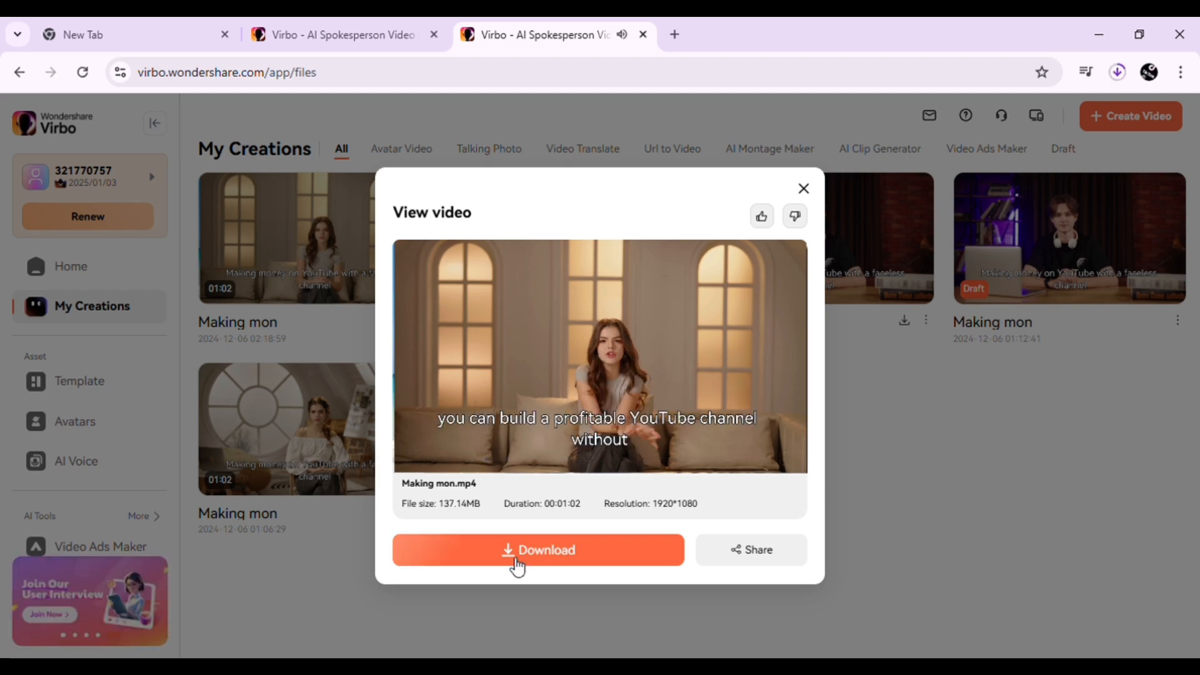
click(516, 563)
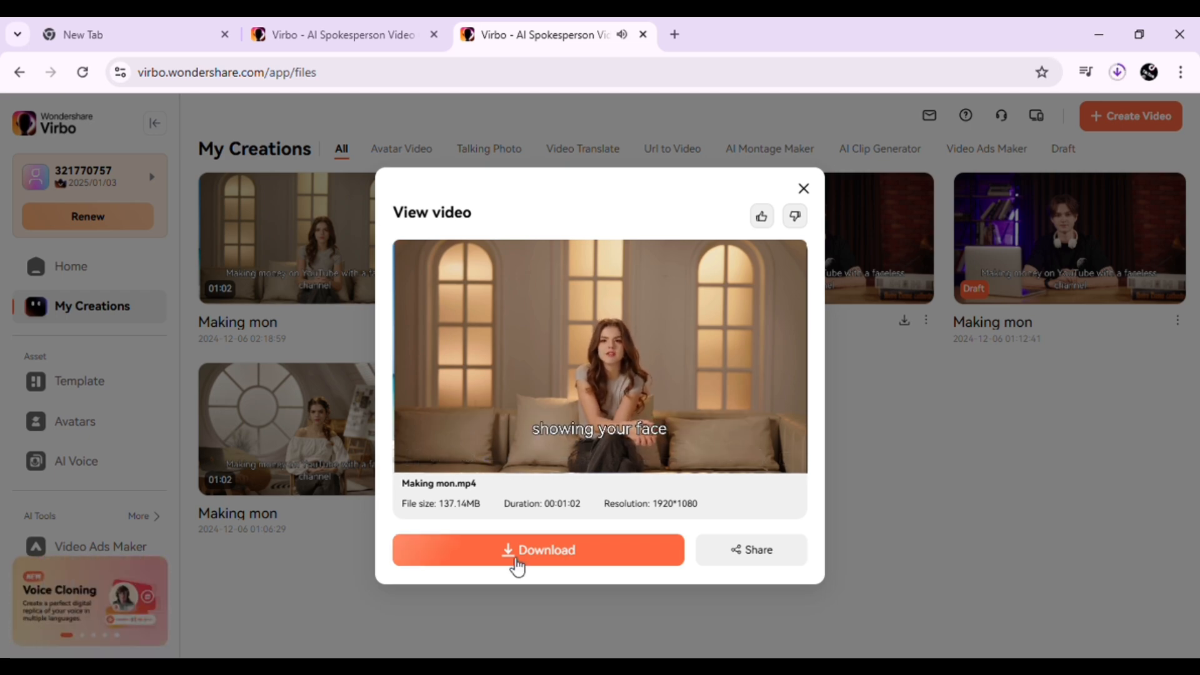